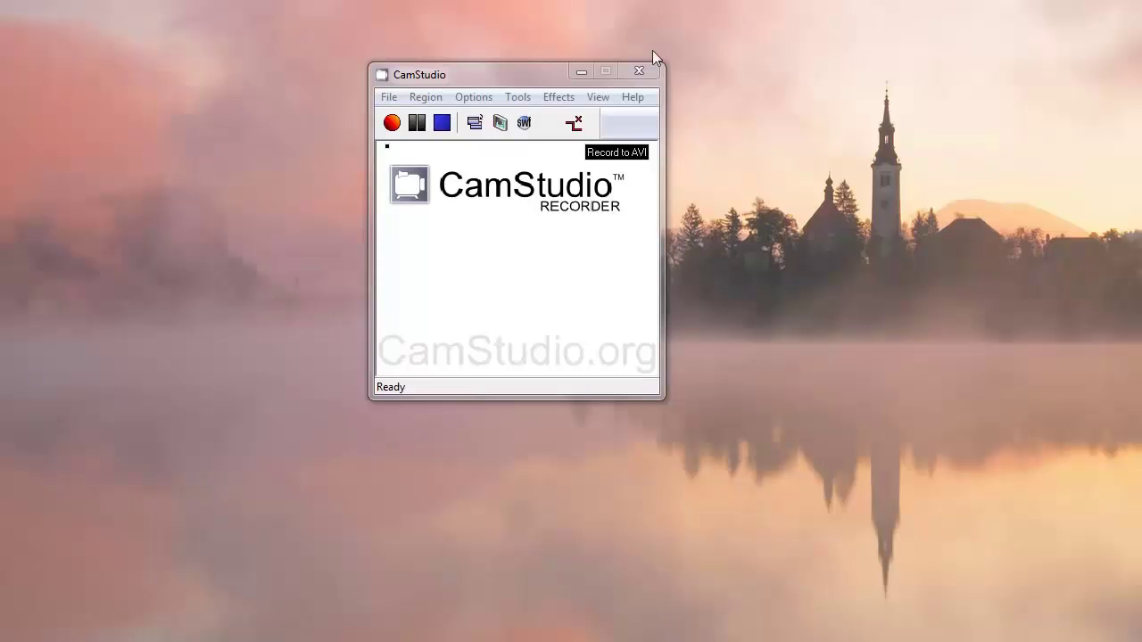
Open CamStudio's View menu to see the window layout choices.
click(632, 97)
View the About CamStudio Recorder box for version 2.7, then close it.
mouse_move(598, 96)
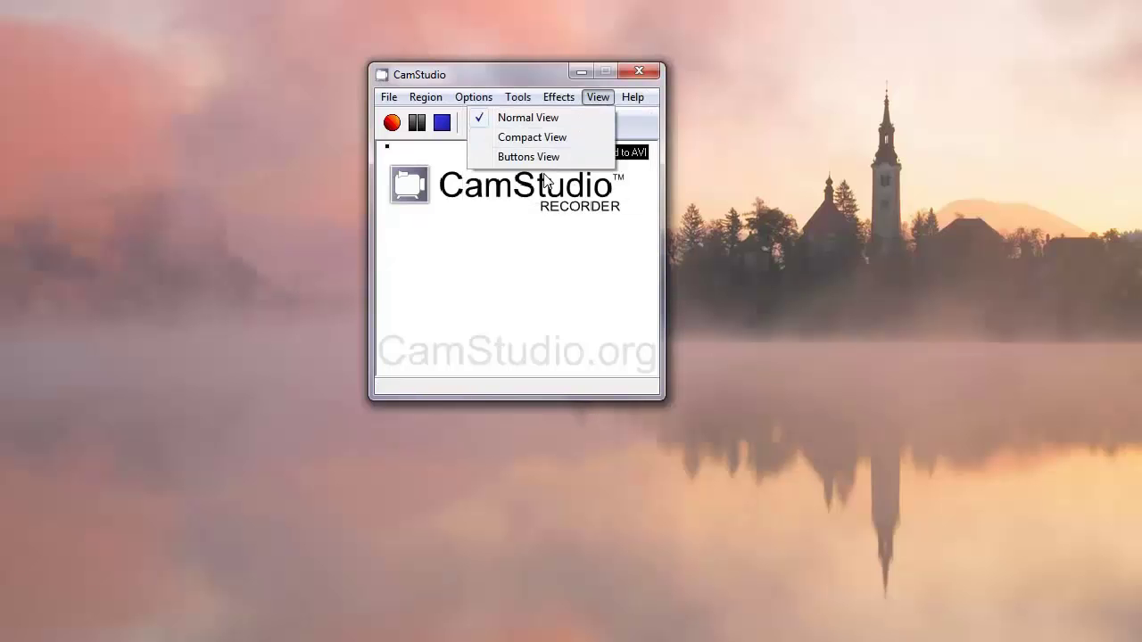
mouse_move(633, 96)
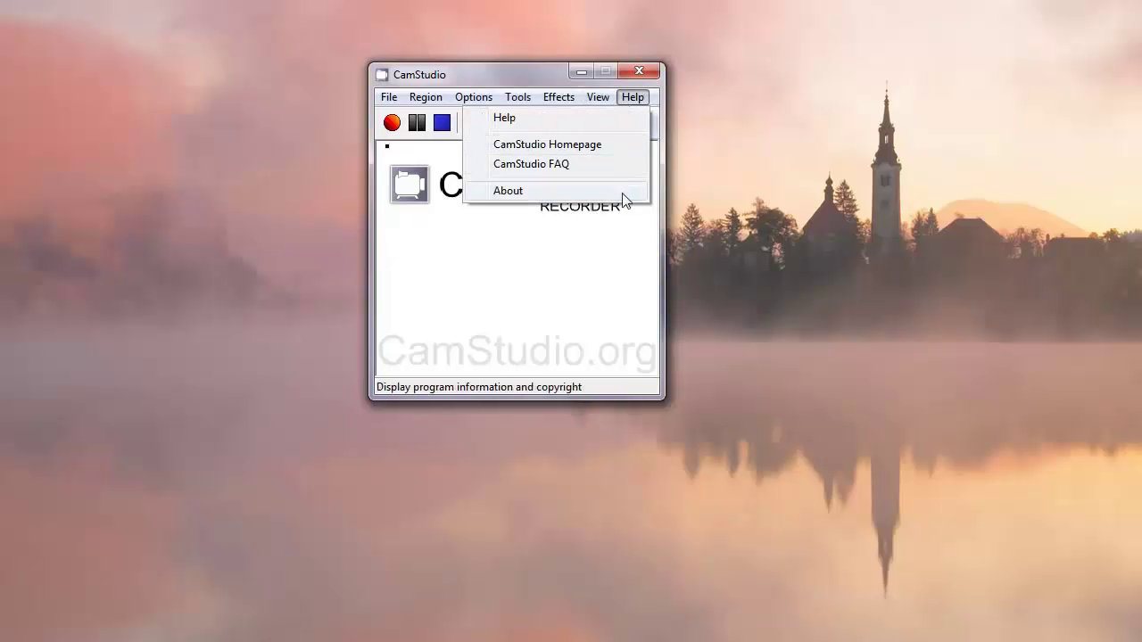
click(518, 189)
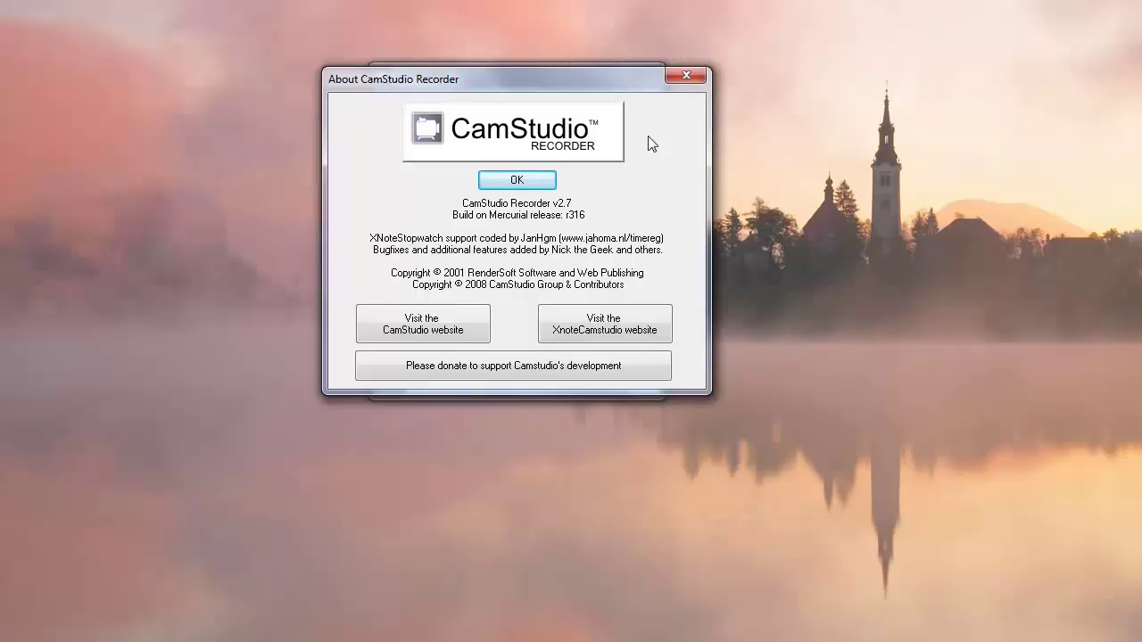
click(692, 75)
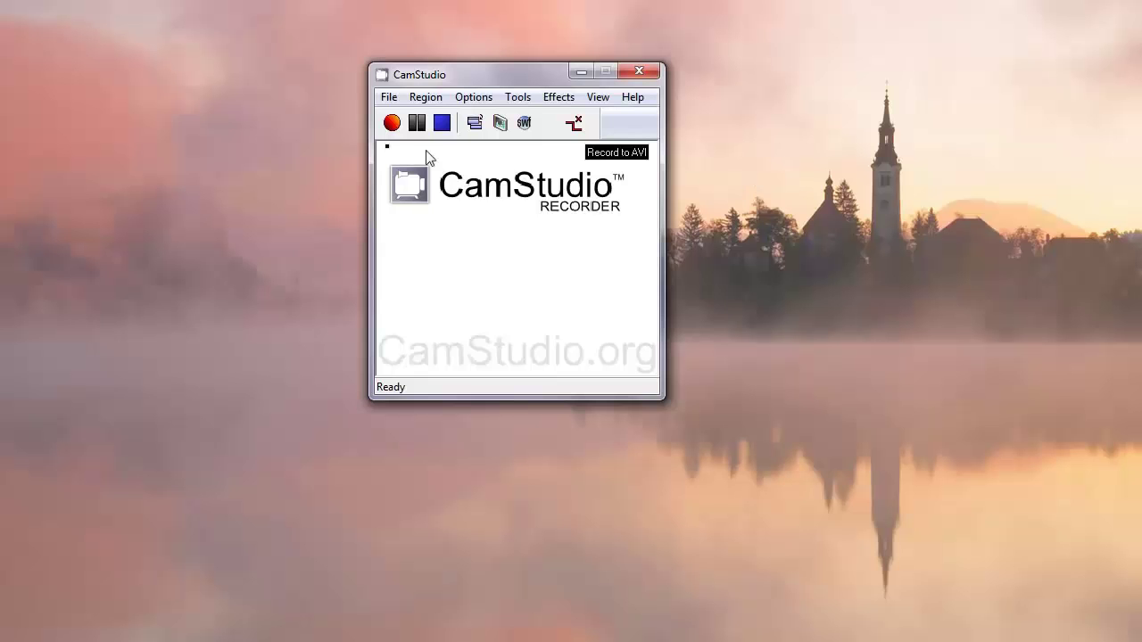
Cancel the Fixed Region settings so the 320x240 capture region stays unchanged.
click(434, 97)
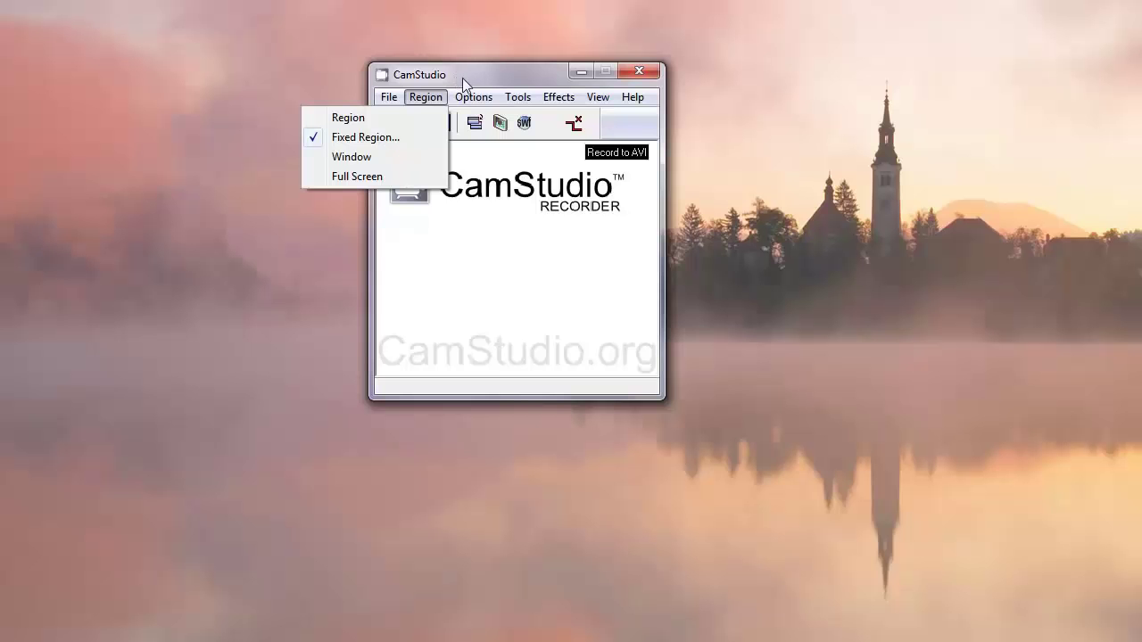
click(403, 139)
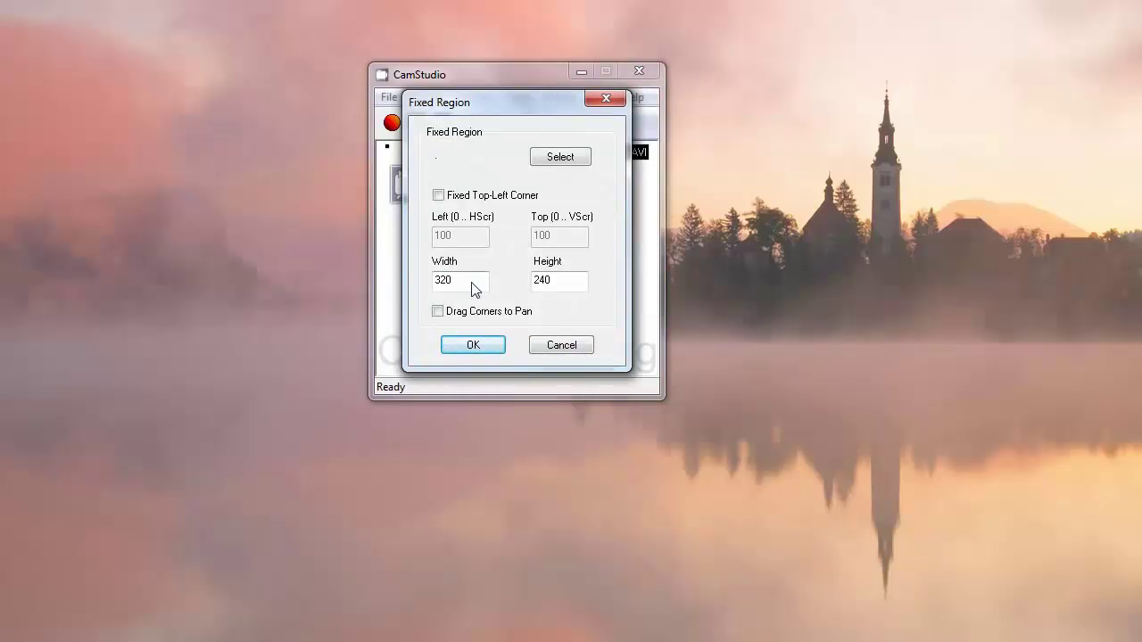
click(556, 343)
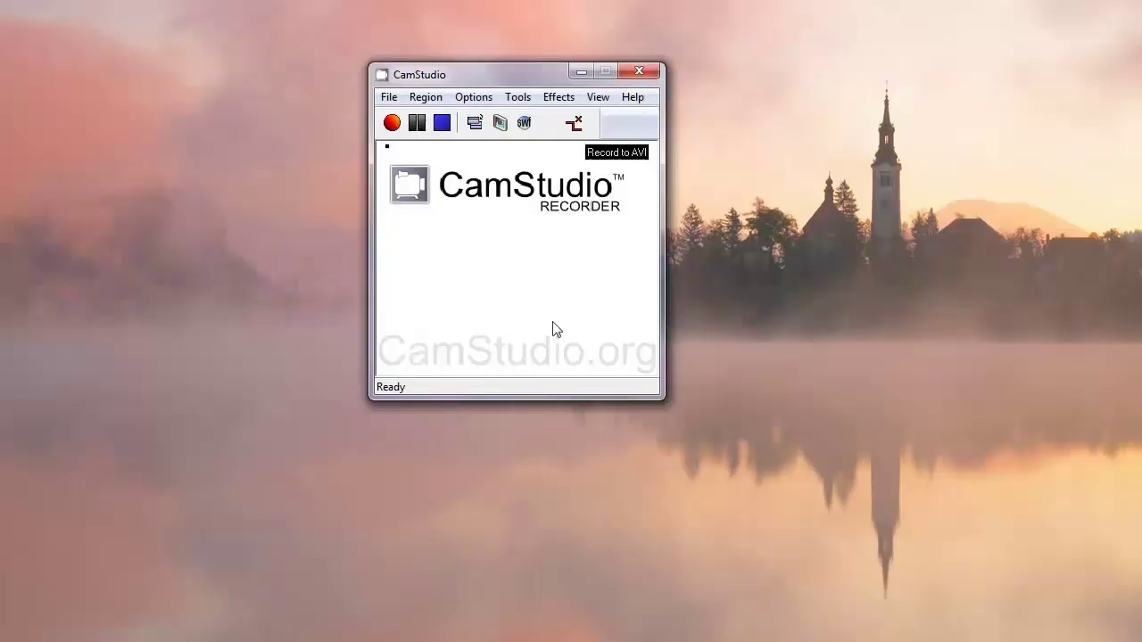
click(425, 97)
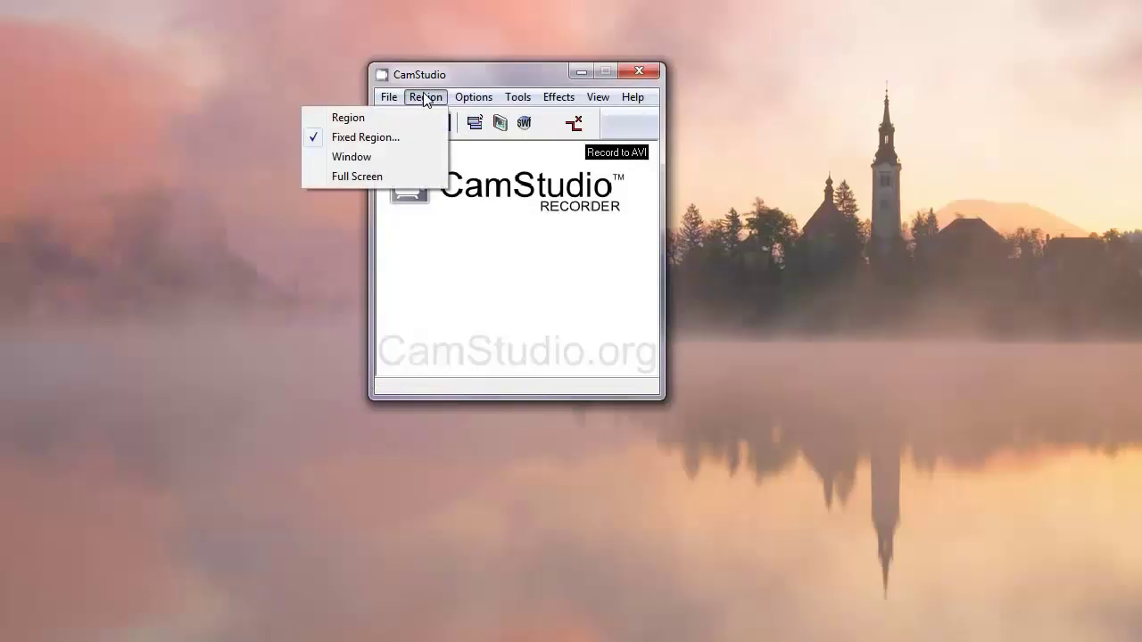
click(413, 244)
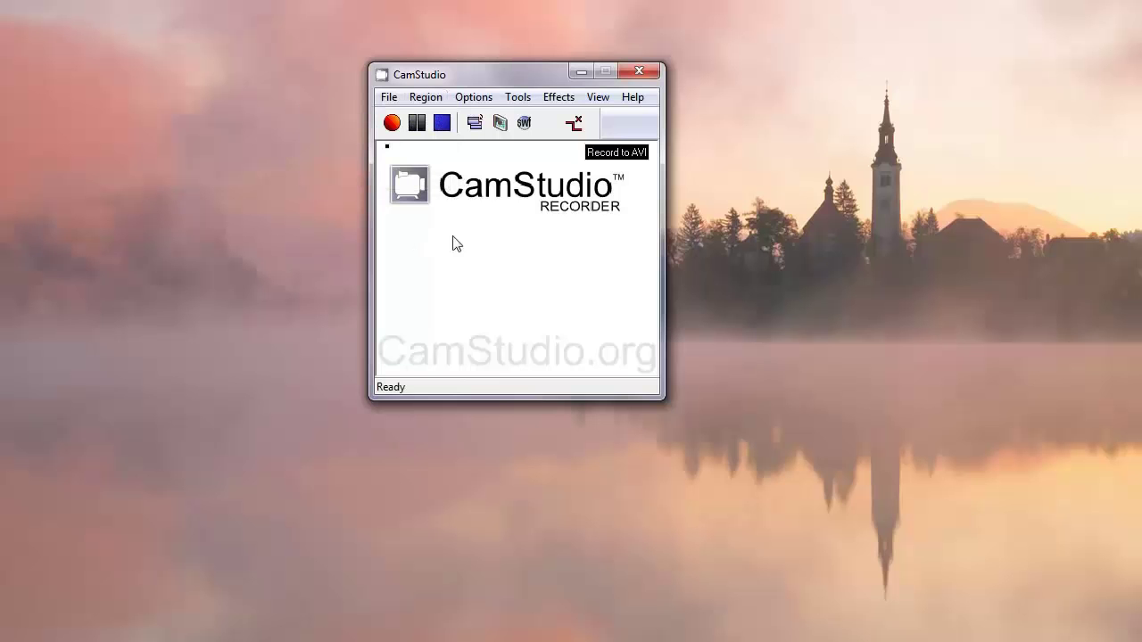
click(476, 102)
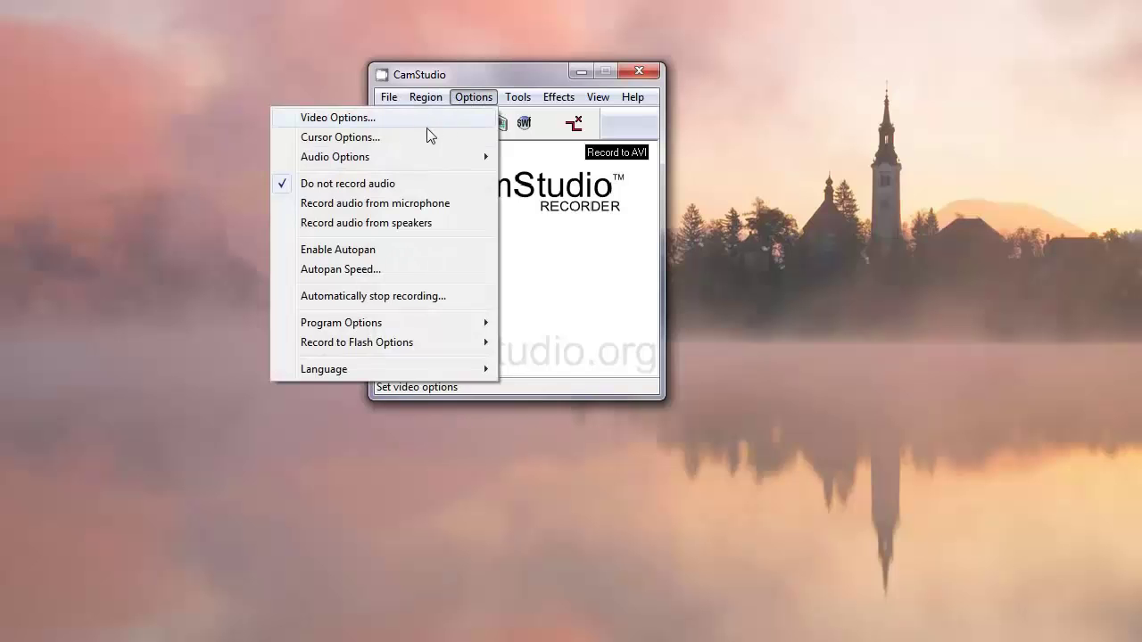
click(378, 118)
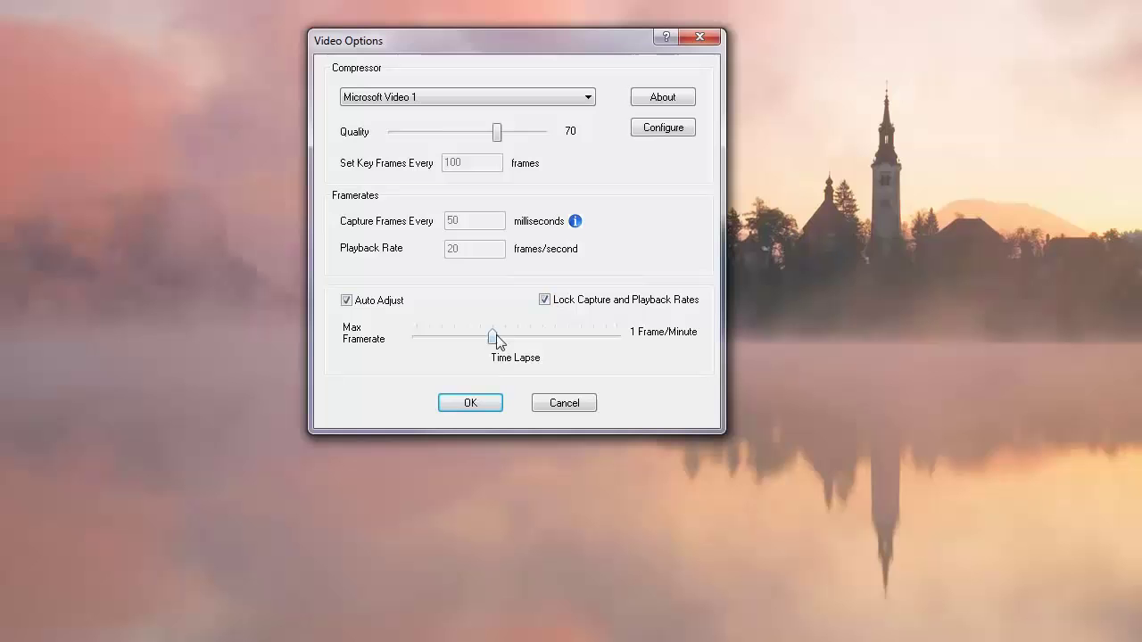
drag(492, 343, 598, 332)
drag(599, 346, 543, 347)
drag(544, 335, 508, 343)
Set auto-adjusted framerate to 20 ms capture / 50 fps playback and choose Xvid MPEG-4 Codec.
click(554, 401)
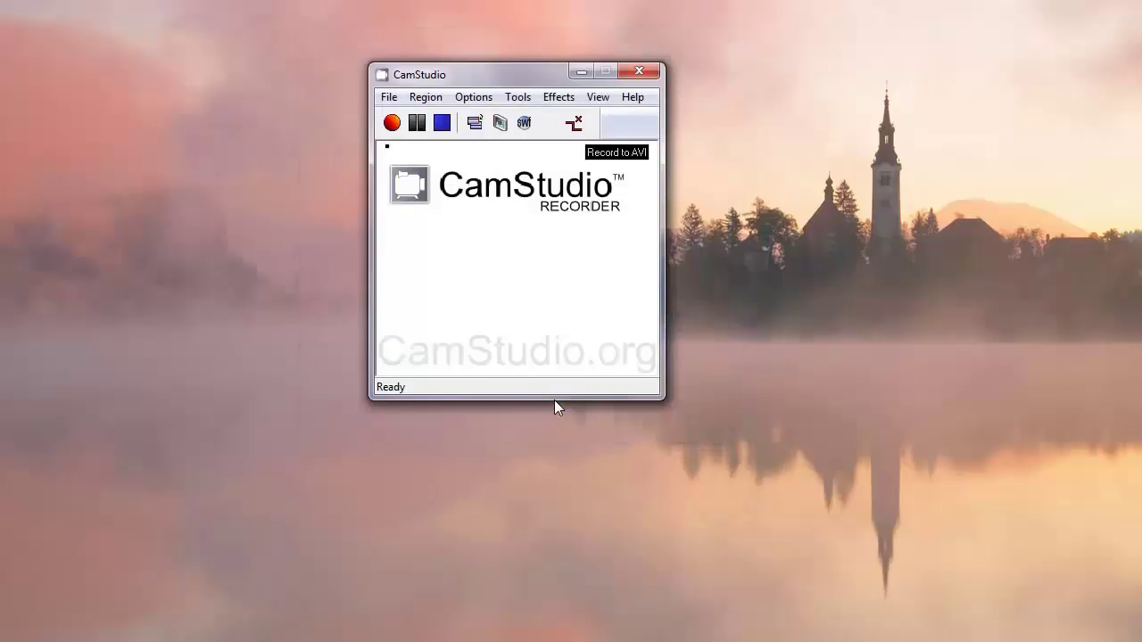
click(477, 98)
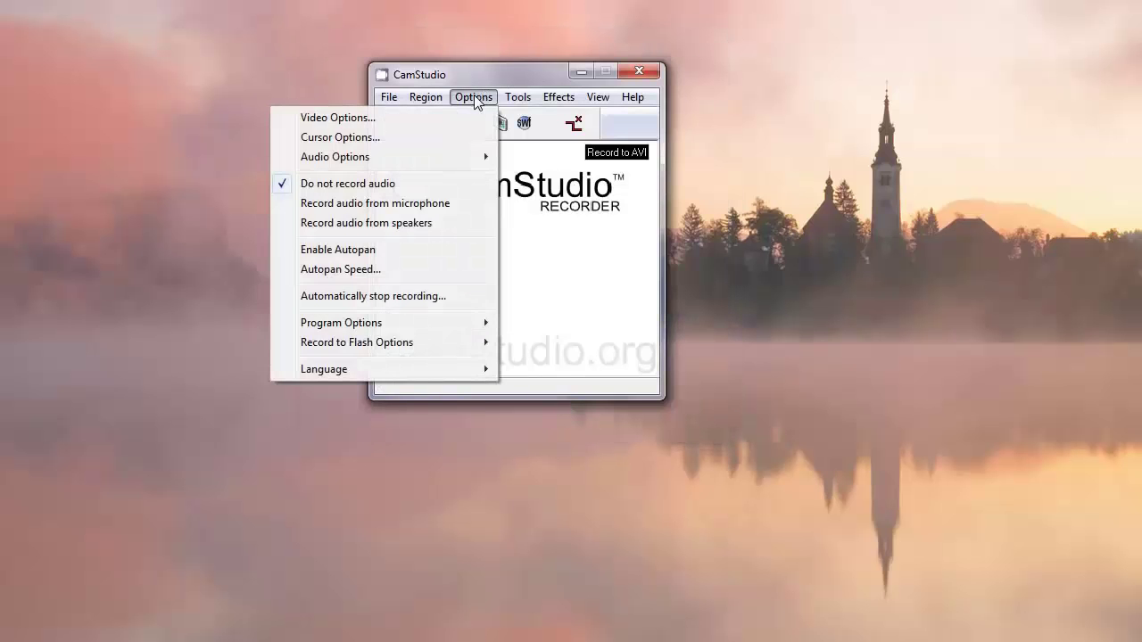
click(429, 116)
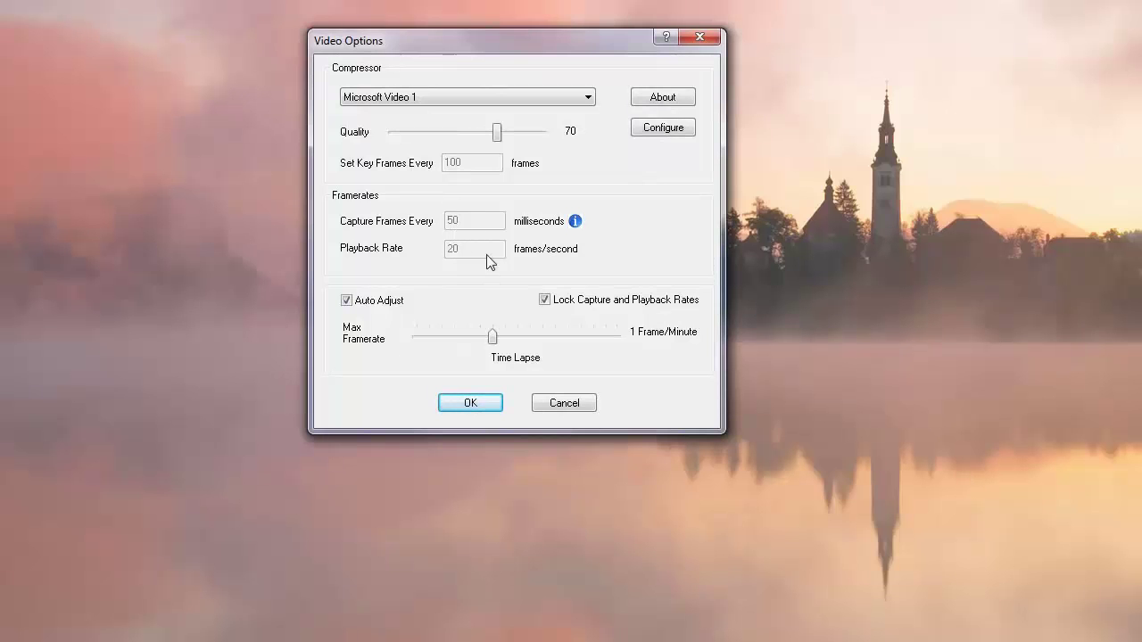
drag(494, 336, 509, 336)
drag(509, 337, 528, 338)
click(588, 97)
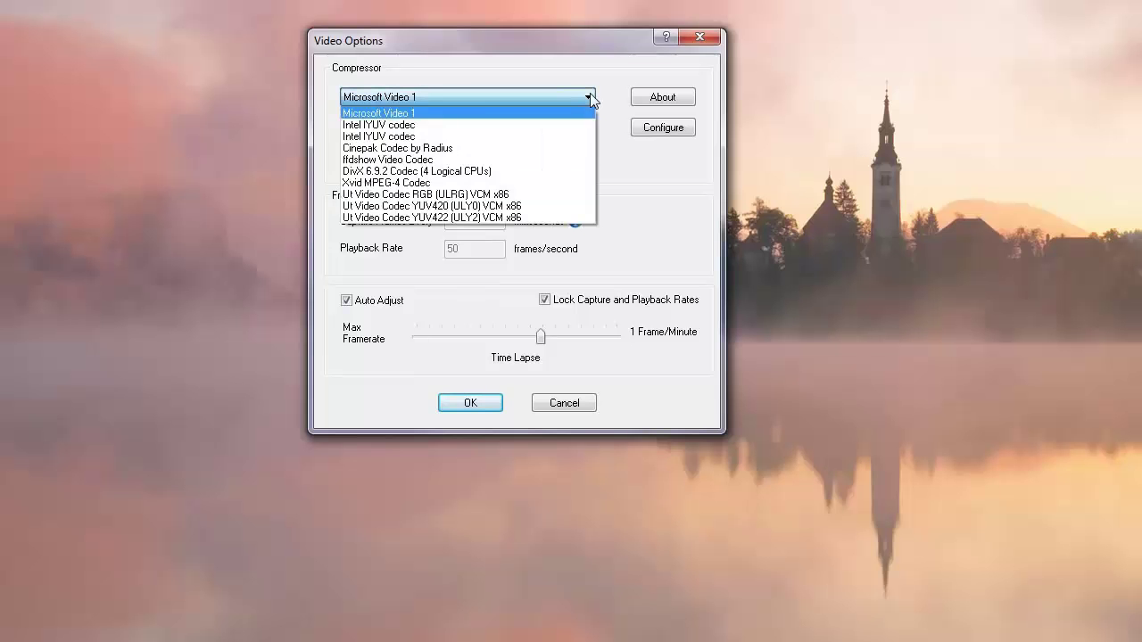
click(449, 184)
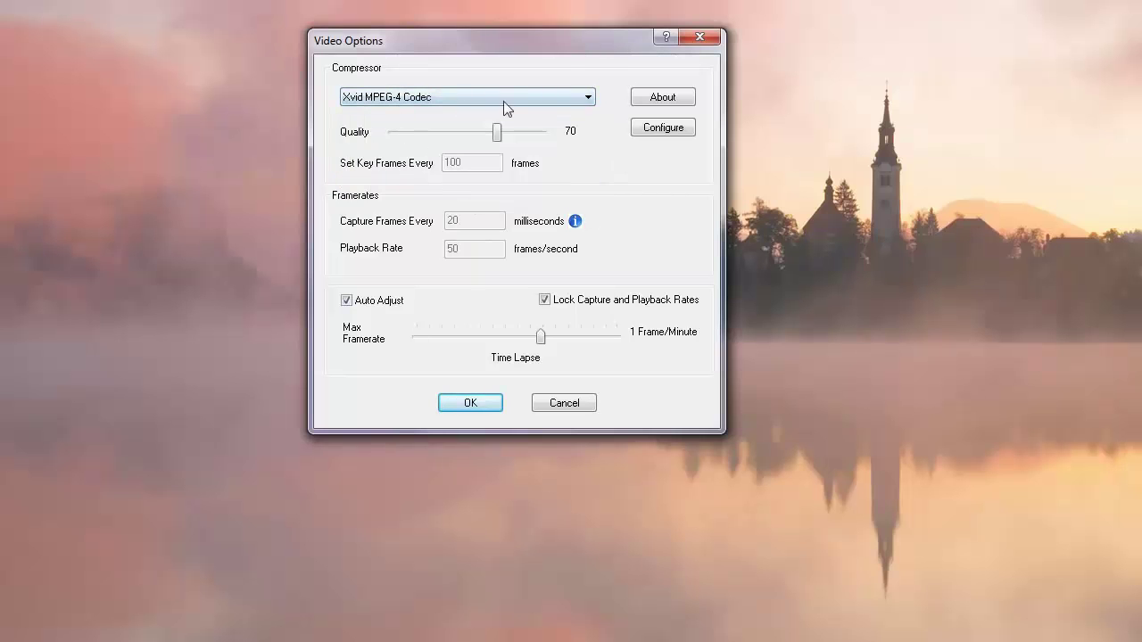
Open the Xvid codec configuration and keep Profile @ Level at Xvid HD 720.
click(661, 128)
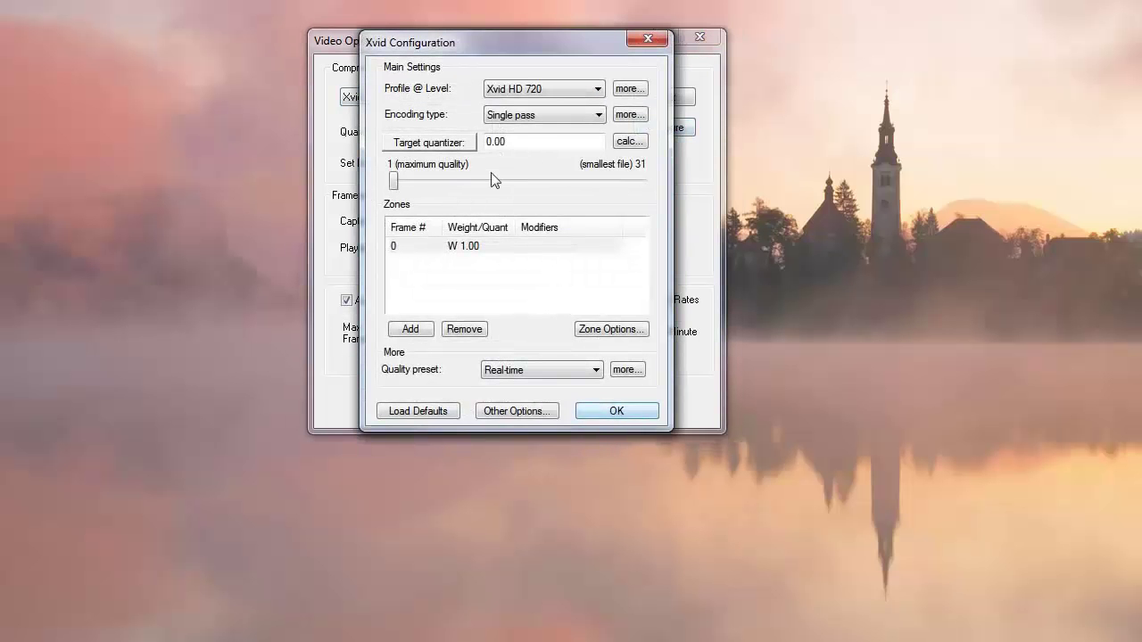
click(557, 92)
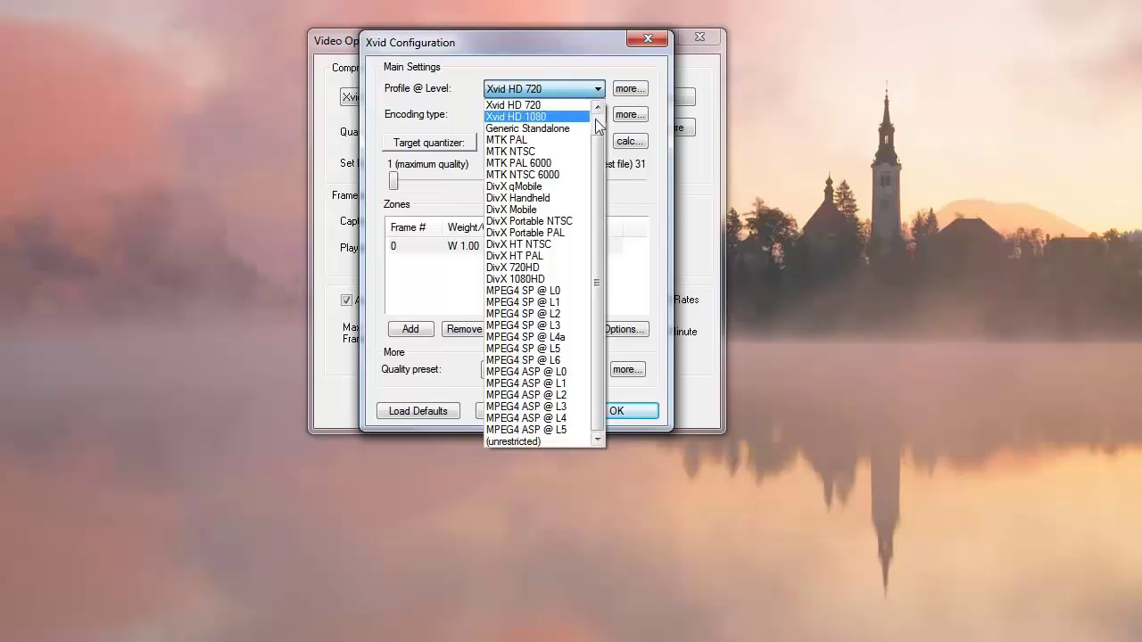
scroll(597, 125, up, 1)
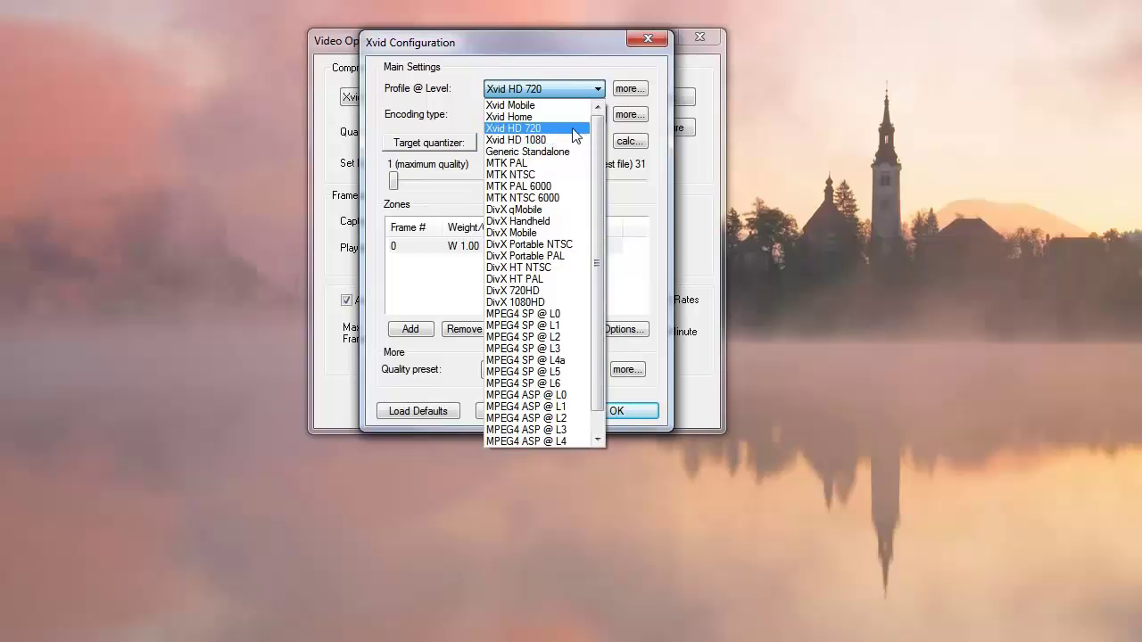
click(576, 134)
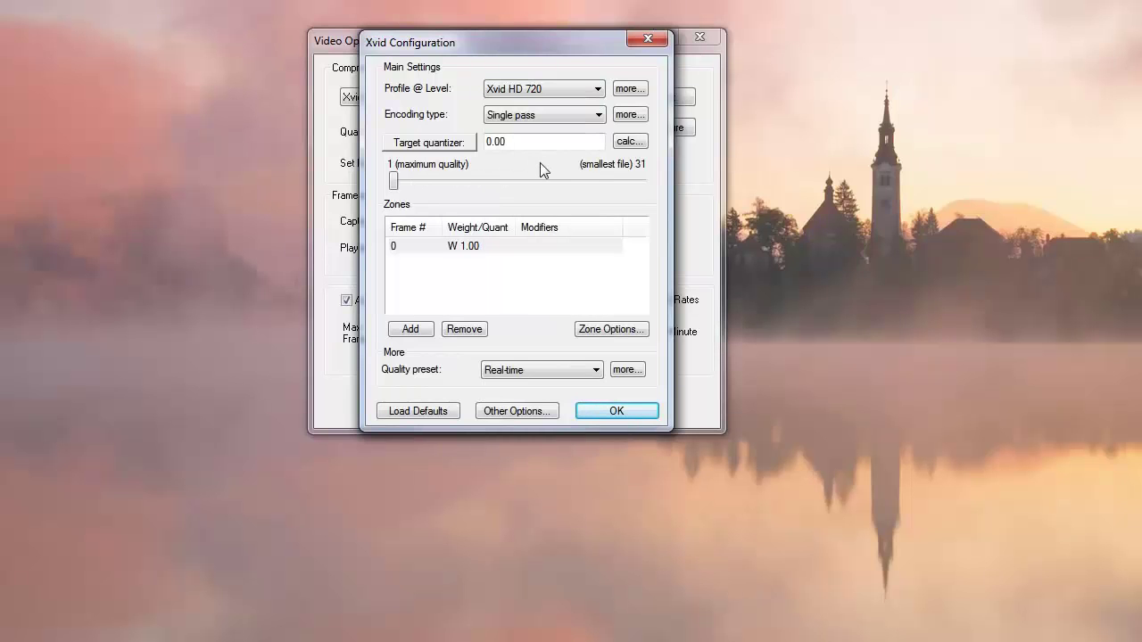
Inspect the Xvid HD 720 profile details, leaving B-VOPs off, and close without saving.
click(630, 89)
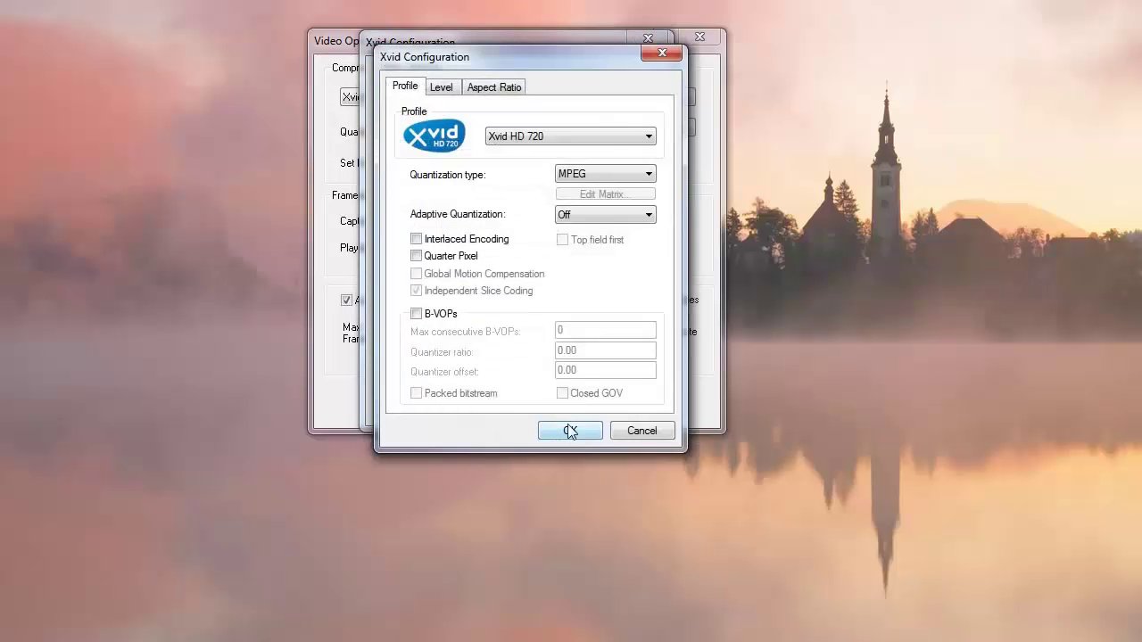
click(416, 314)
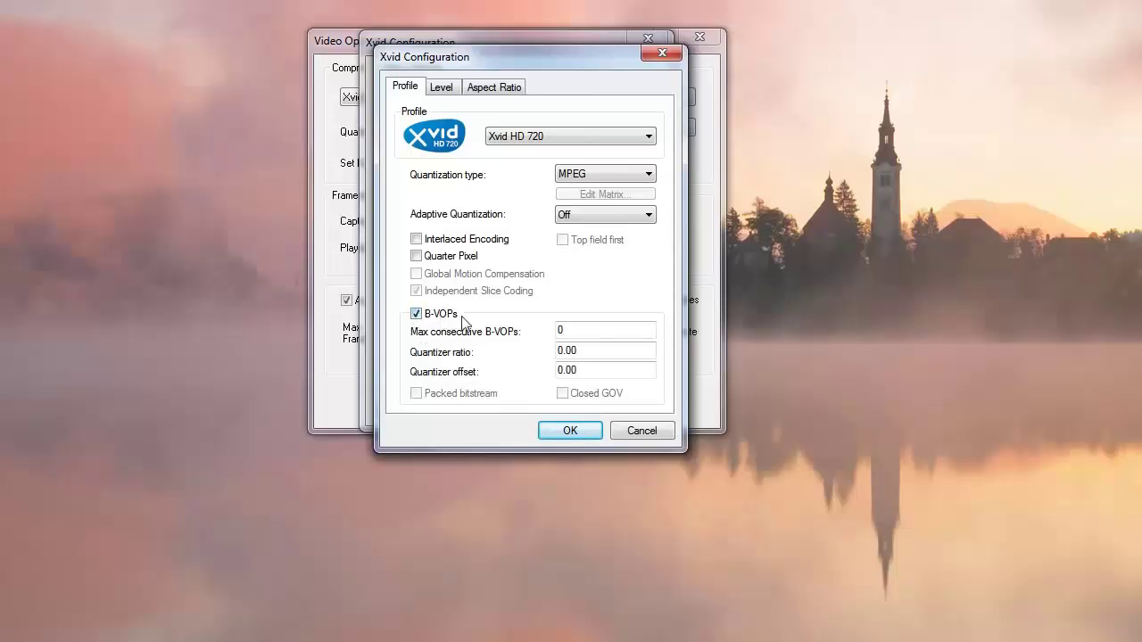
click(417, 316)
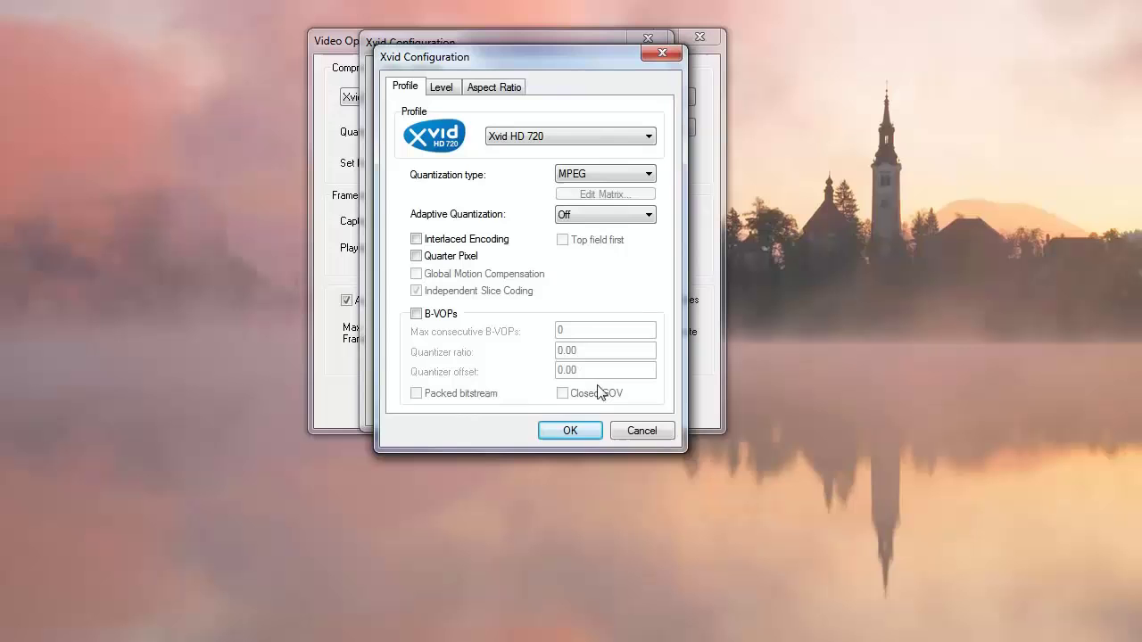
click(630, 432)
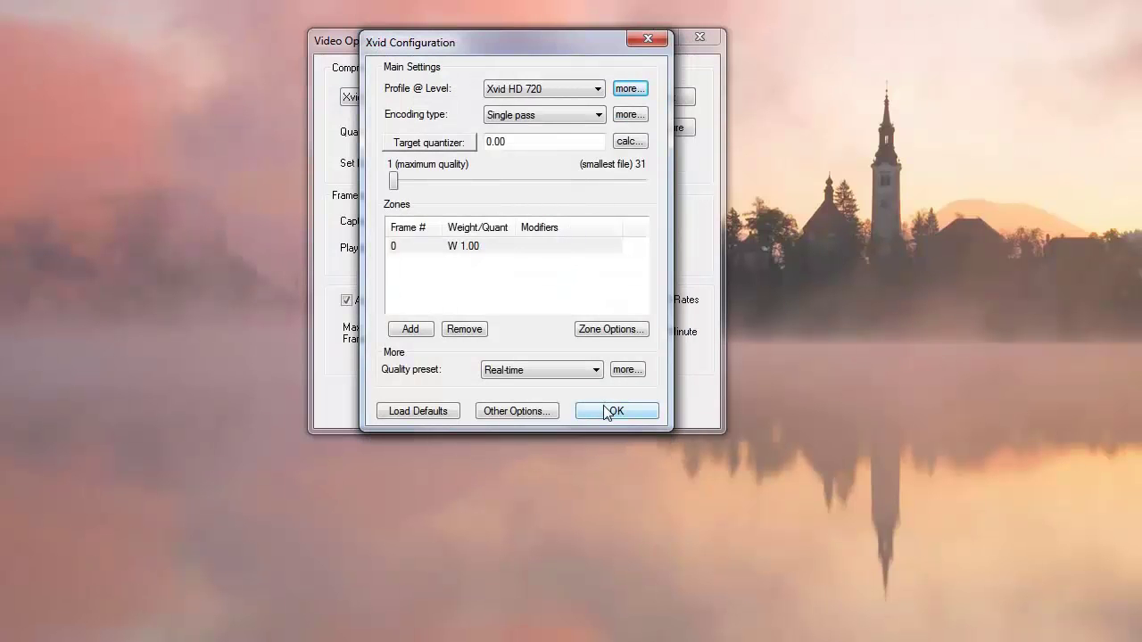
Check the additional Xvid encoder options, then confirm the Xvid configuration with OK.
click(526, 412)
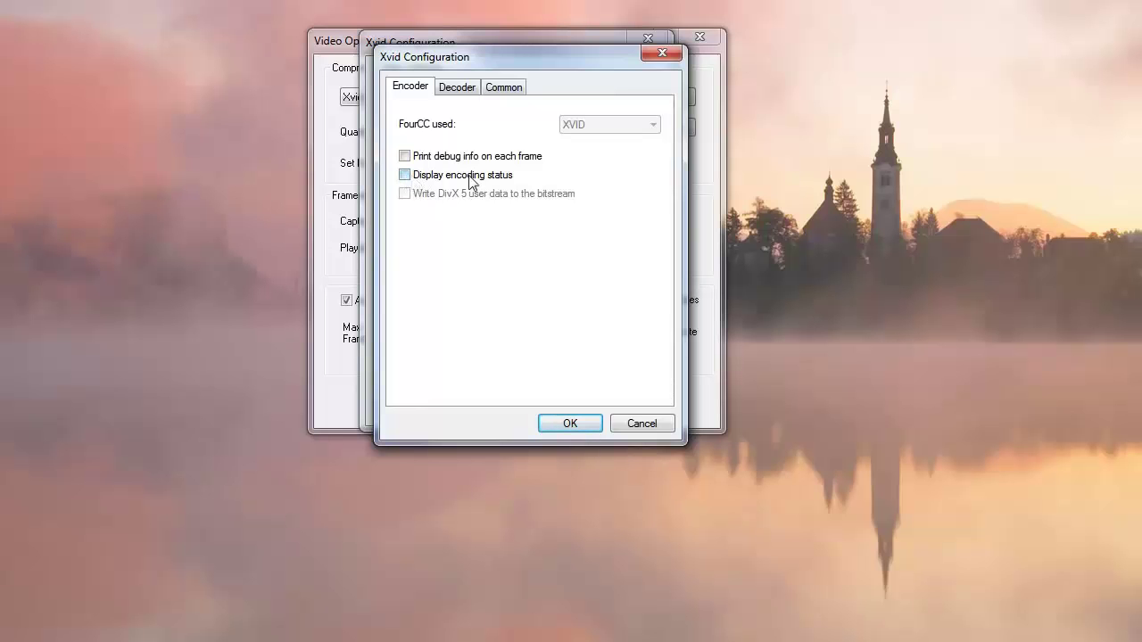
click(562, 426)
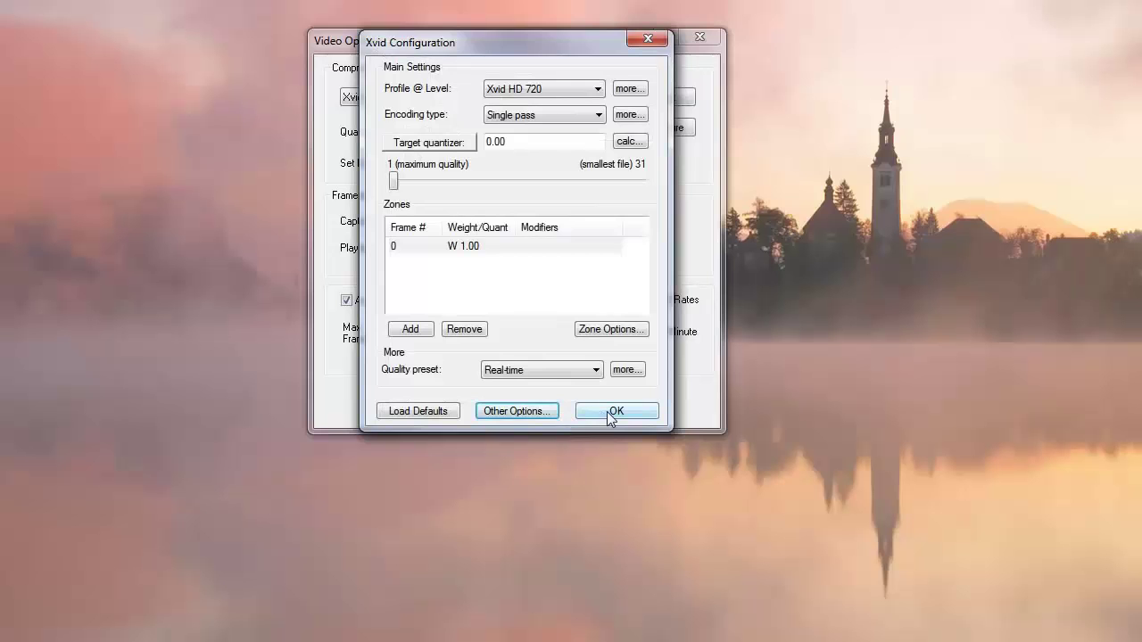
click(612, 414)
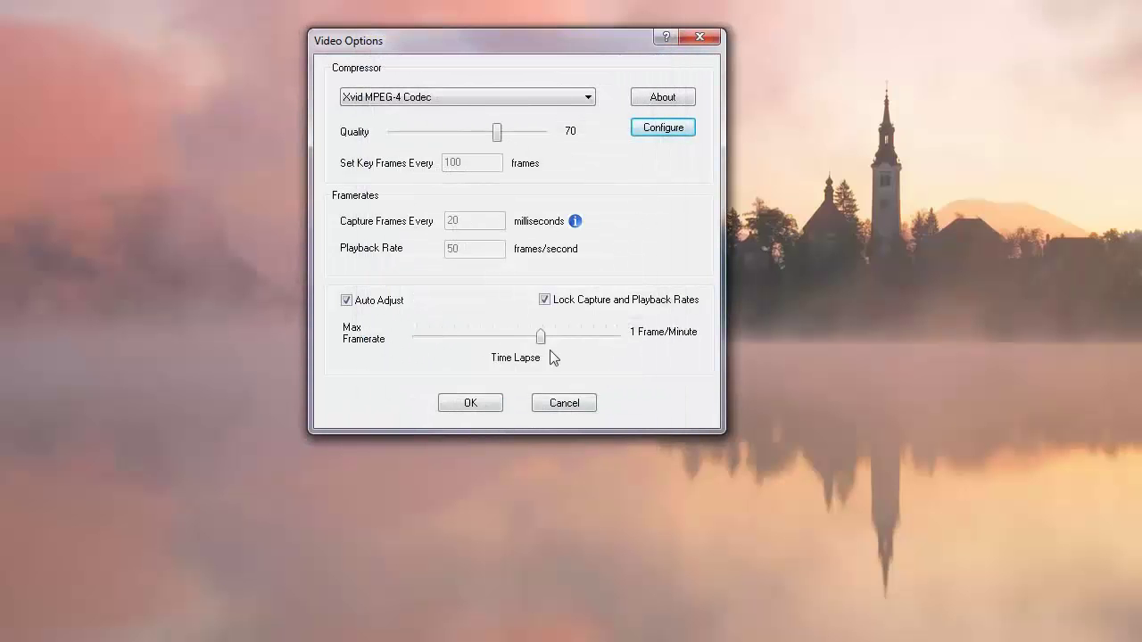
Close Video Options and enable Record audio from microphone in the Options menu.
click(553, 402)
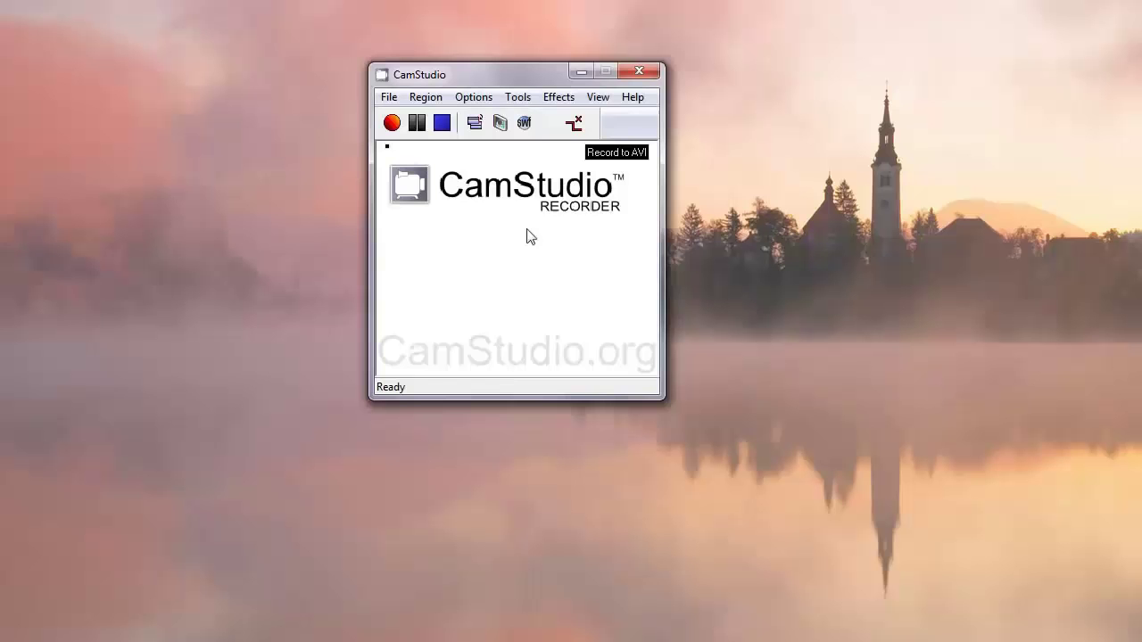
click(469, 98)
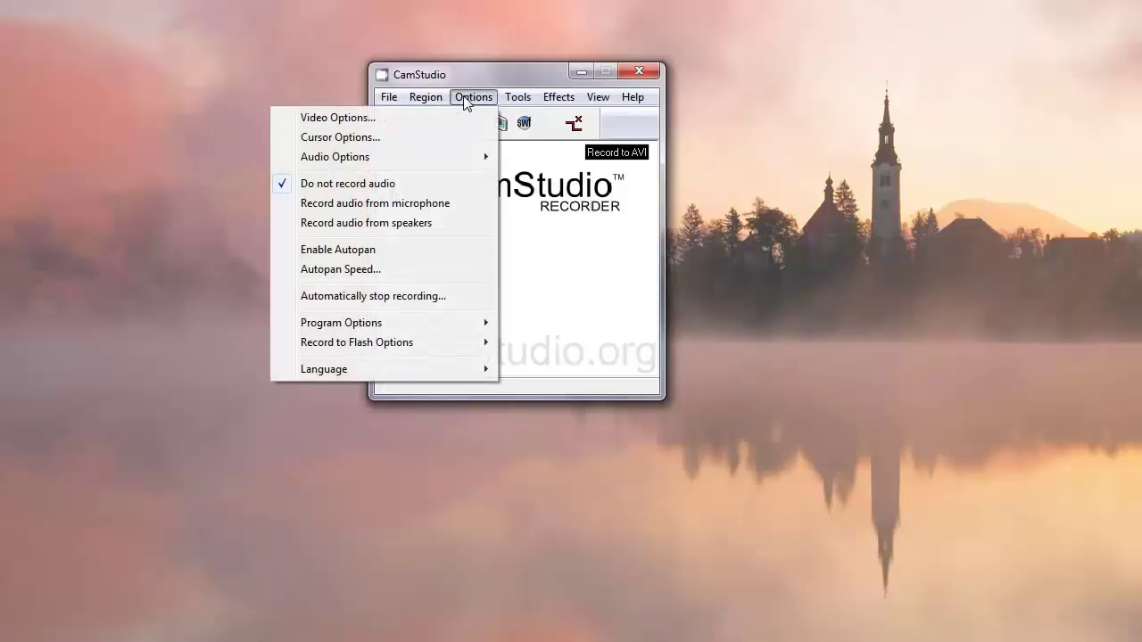
mouse_move(426, 99)
mouse_move(475, 100)
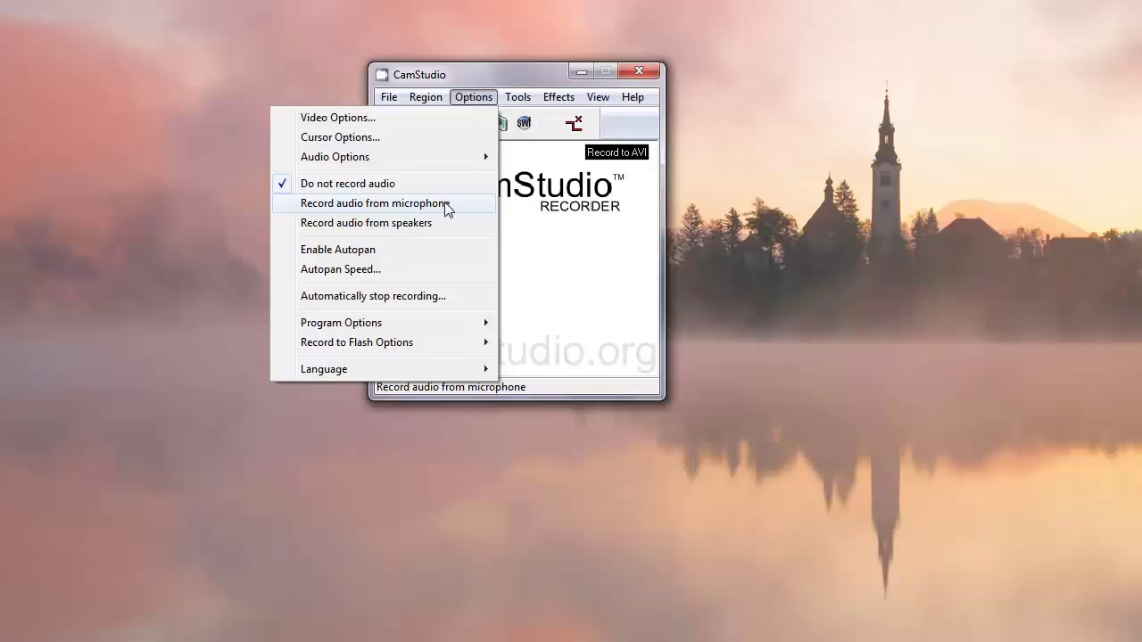
click(445, 205)
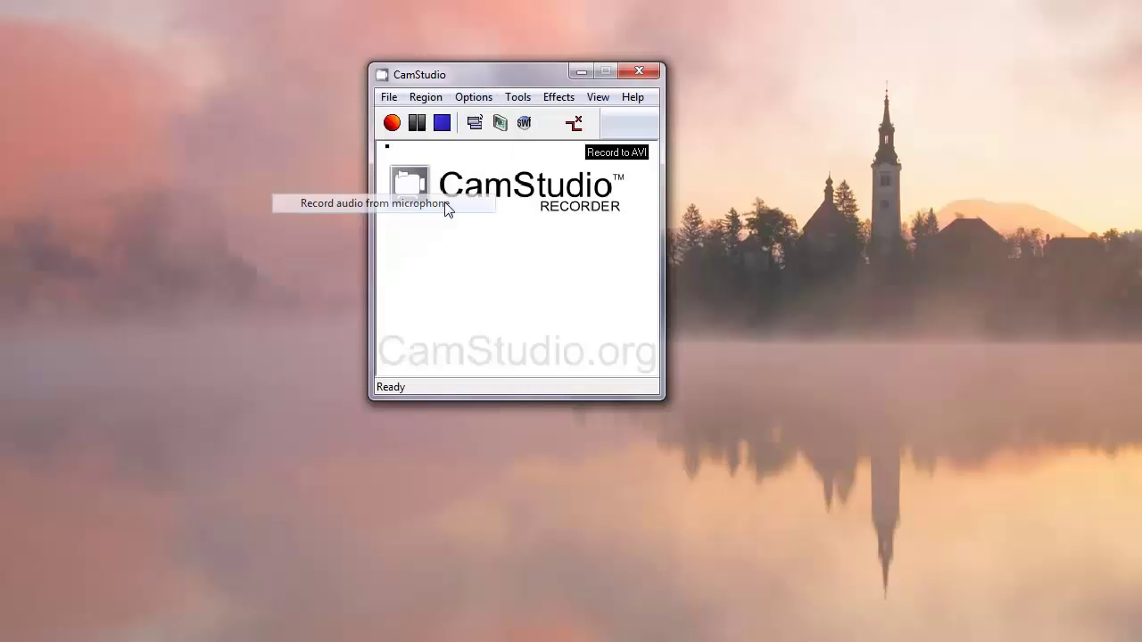
Select Stereo Mix as the capture device in the microphone audio options.
click(472, 98)
mouse_move(425, 160)
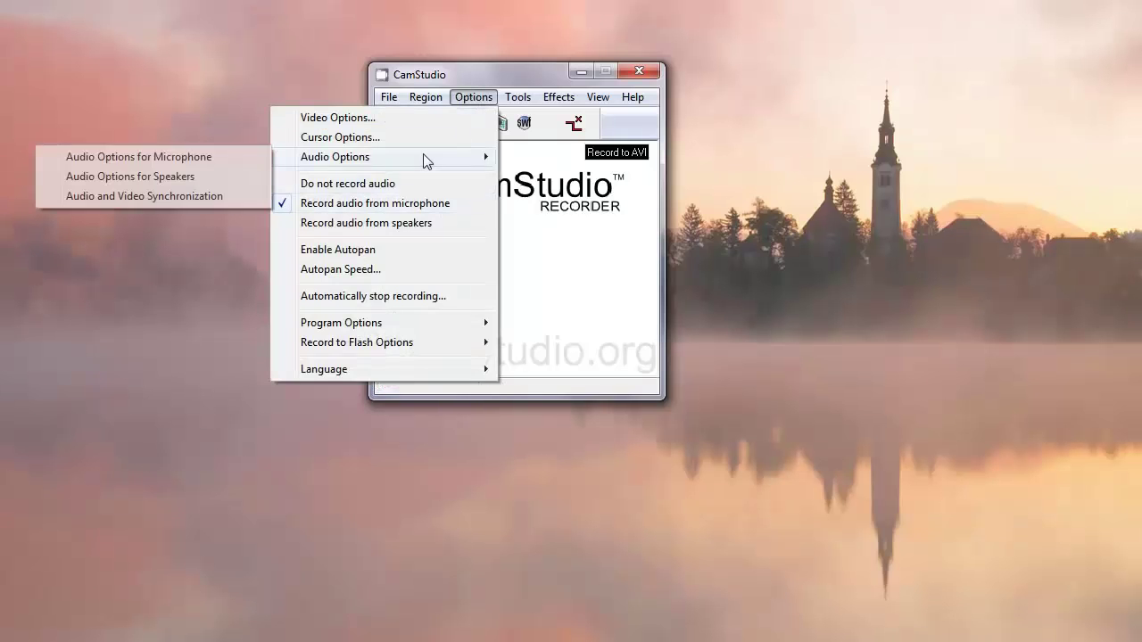
click(227, 158)
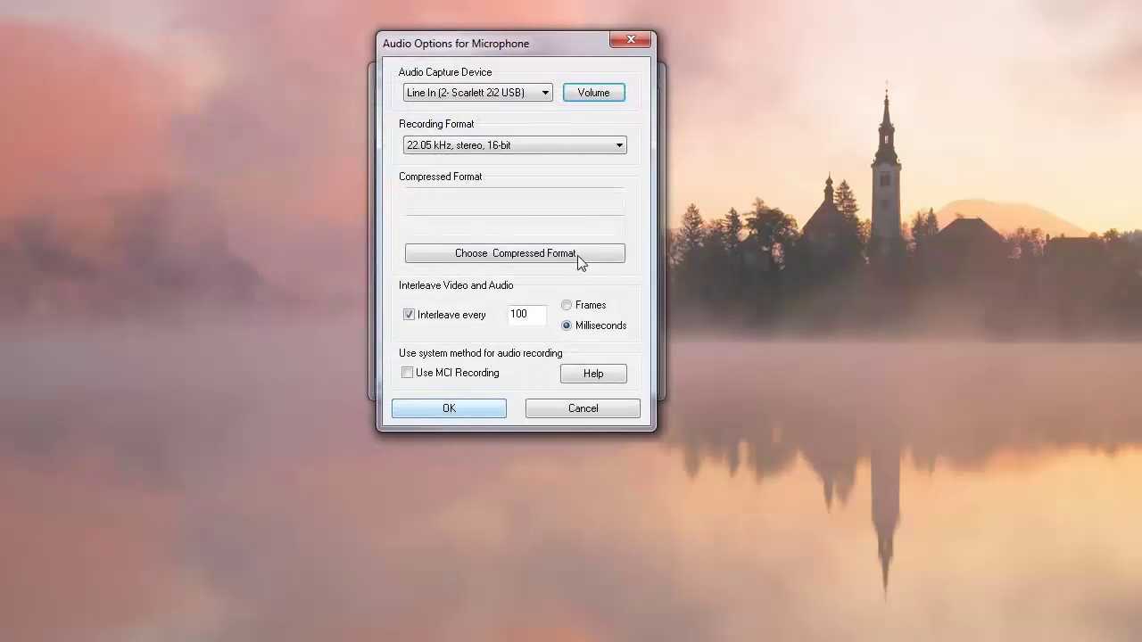
click(523, 96)
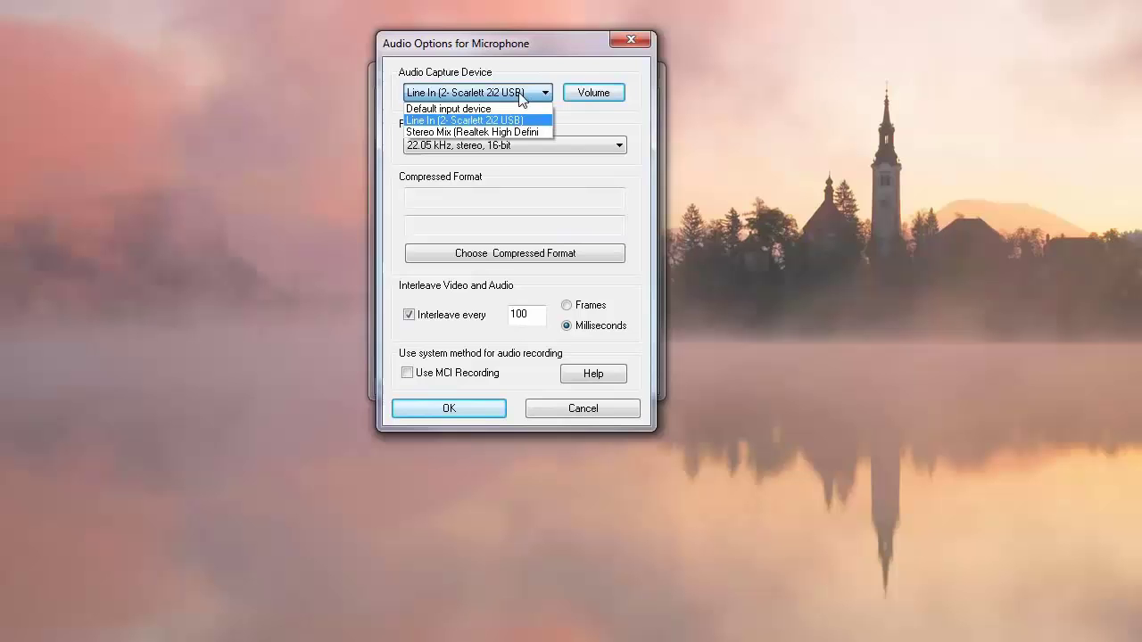
click(486, 134)
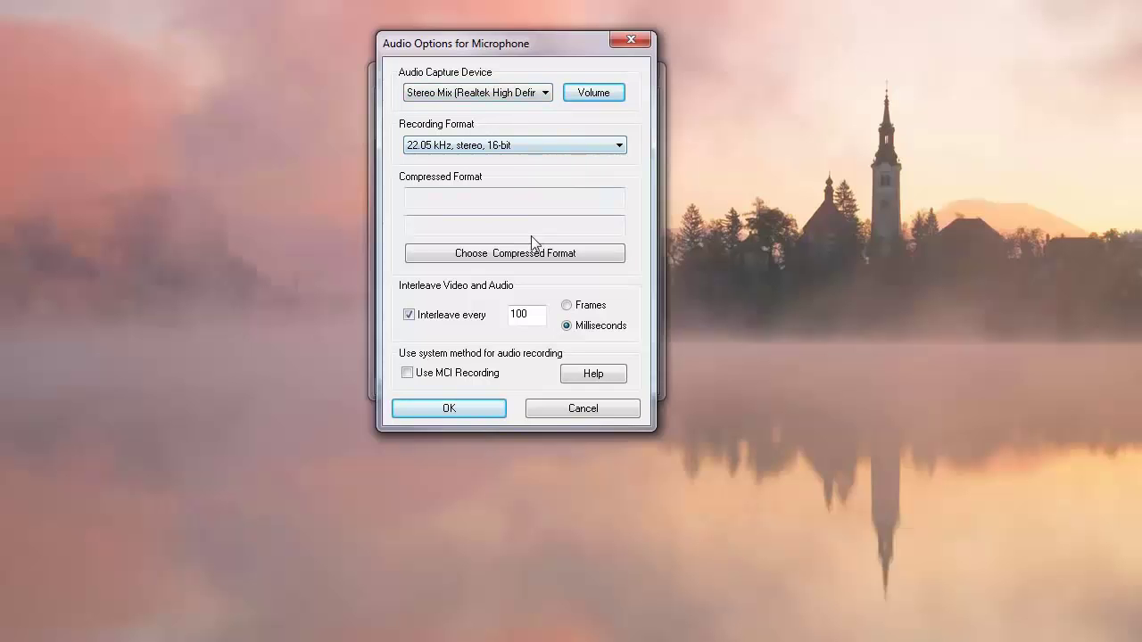
Set the recording format to 44.1 kHz, stereo, 16-bit and close the audio options.
click(567, 146)
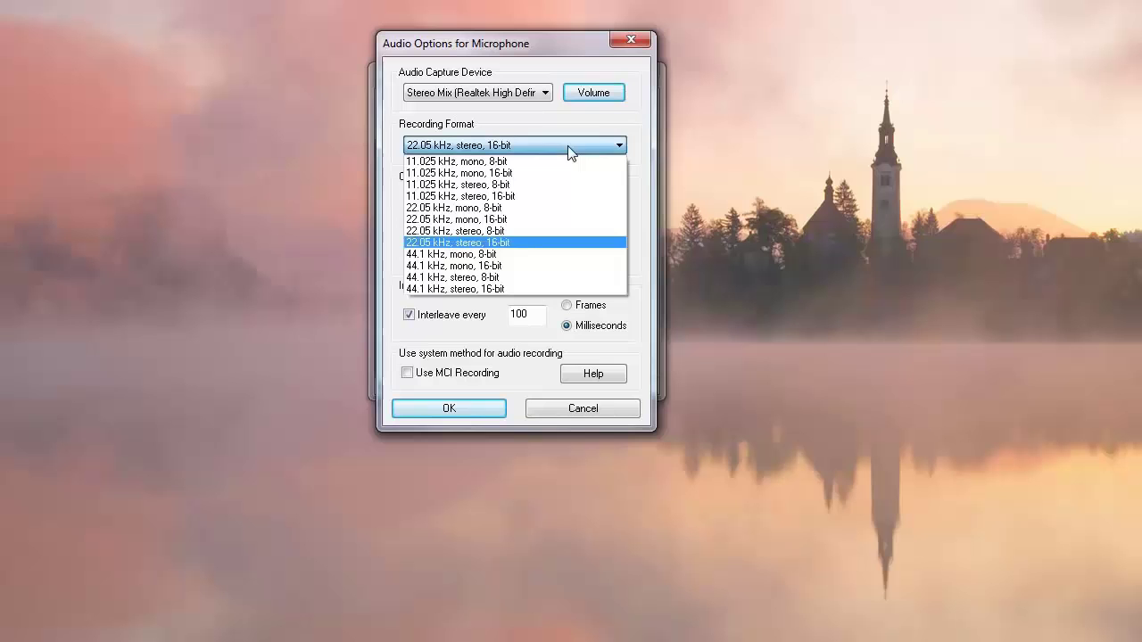
click(506, 289)
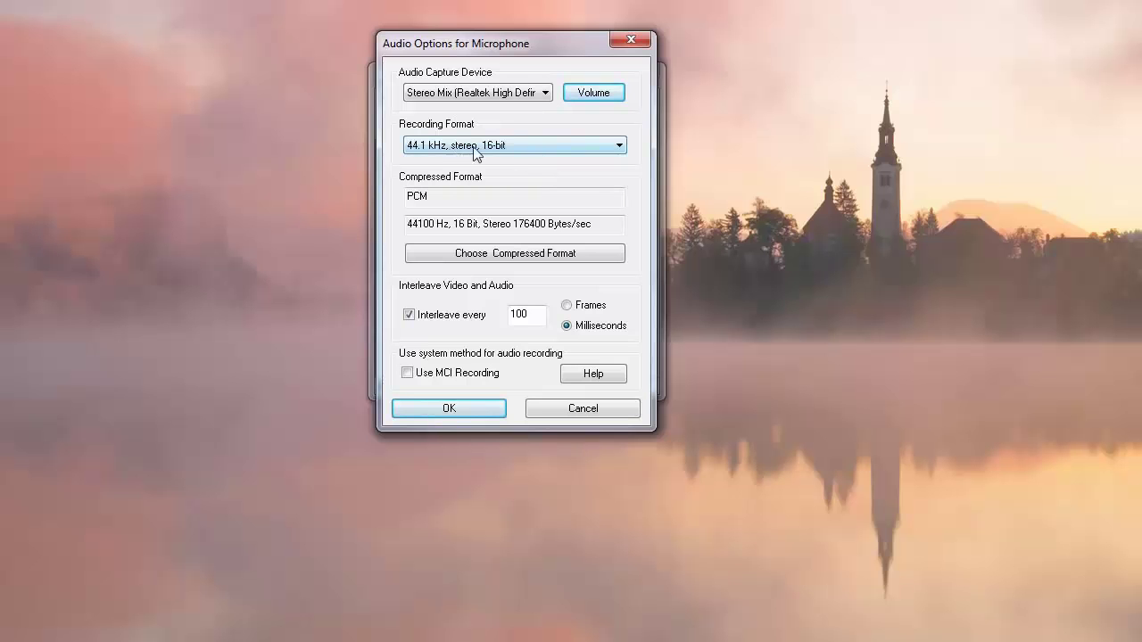
click(548, 148)
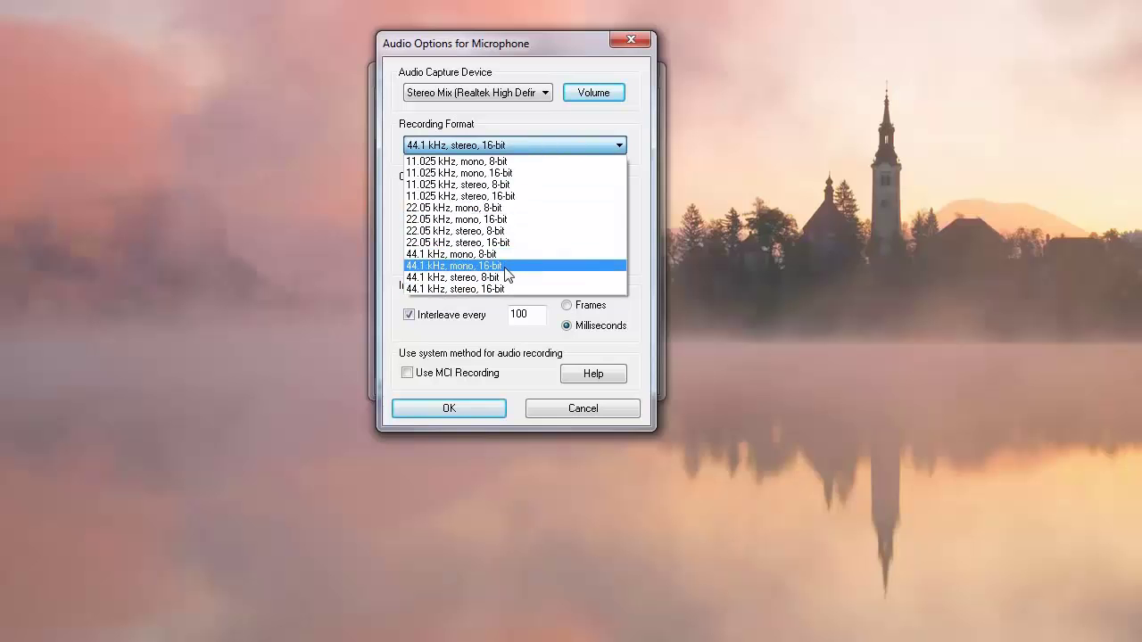
click(489, 343)
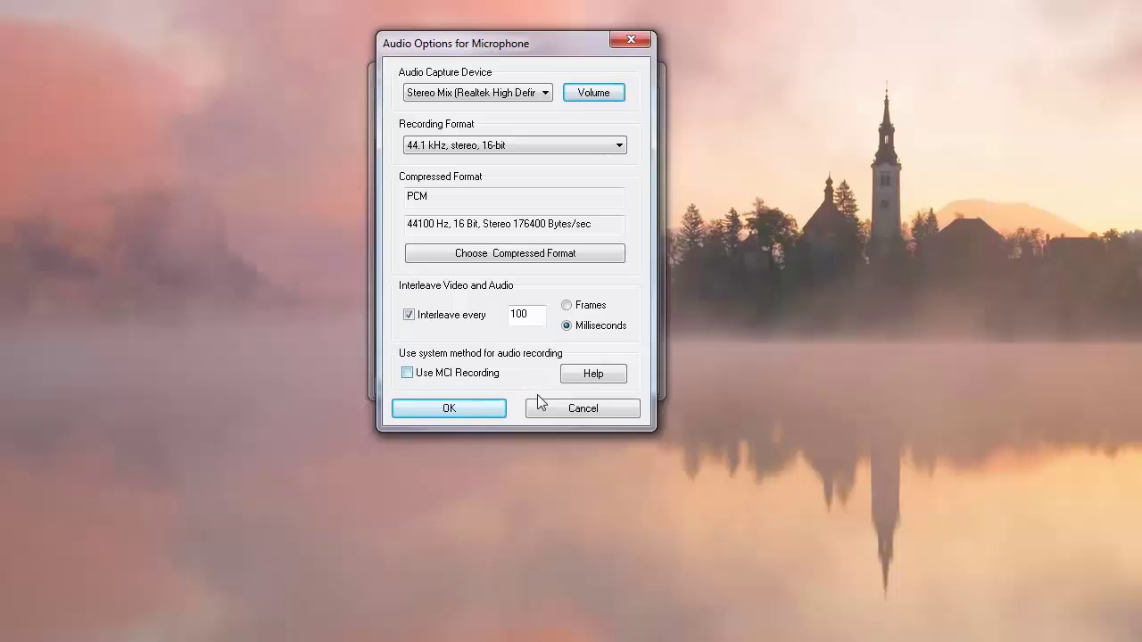
click(565, 407)
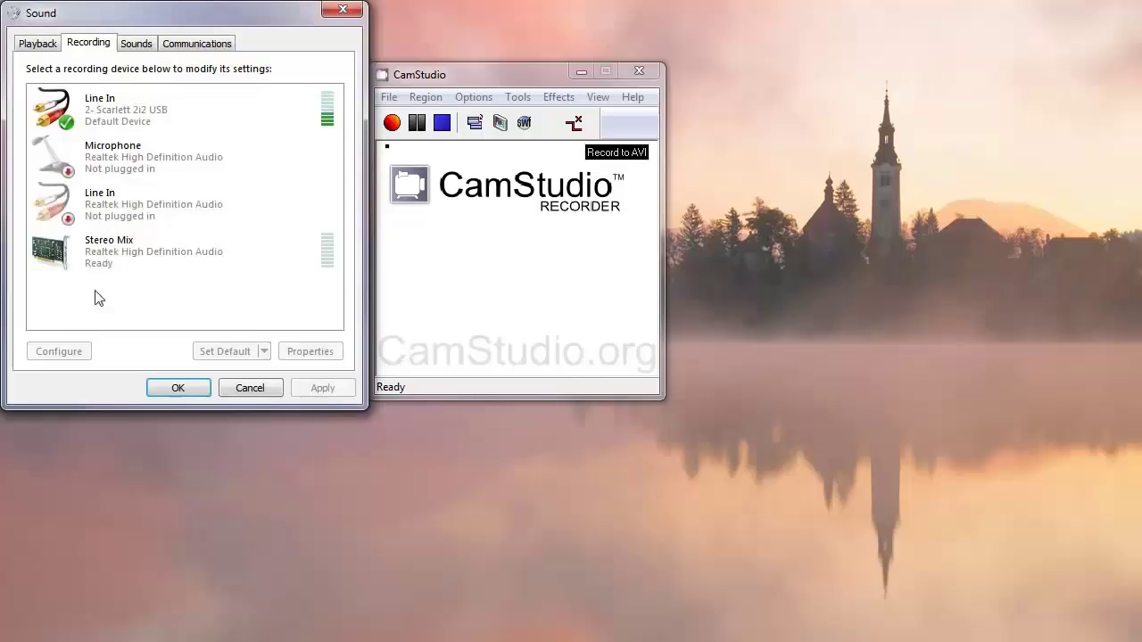
Move the Sound window into view and check the recording list's Stereo Mix device options.
drag(142, 20, 207, 71)
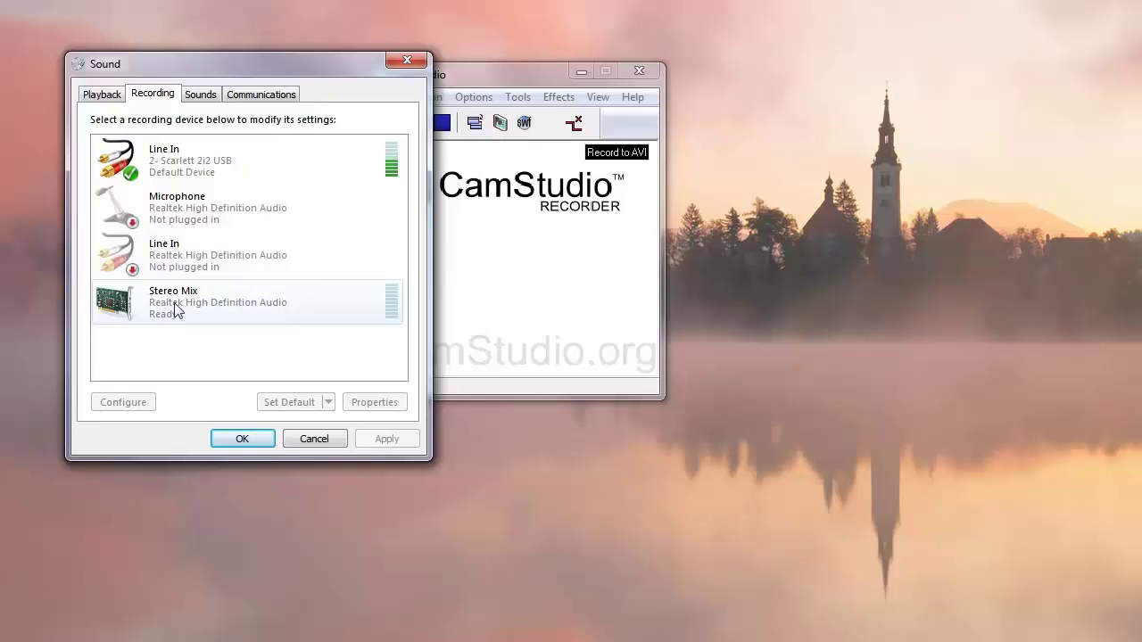
right_click(186, 347)
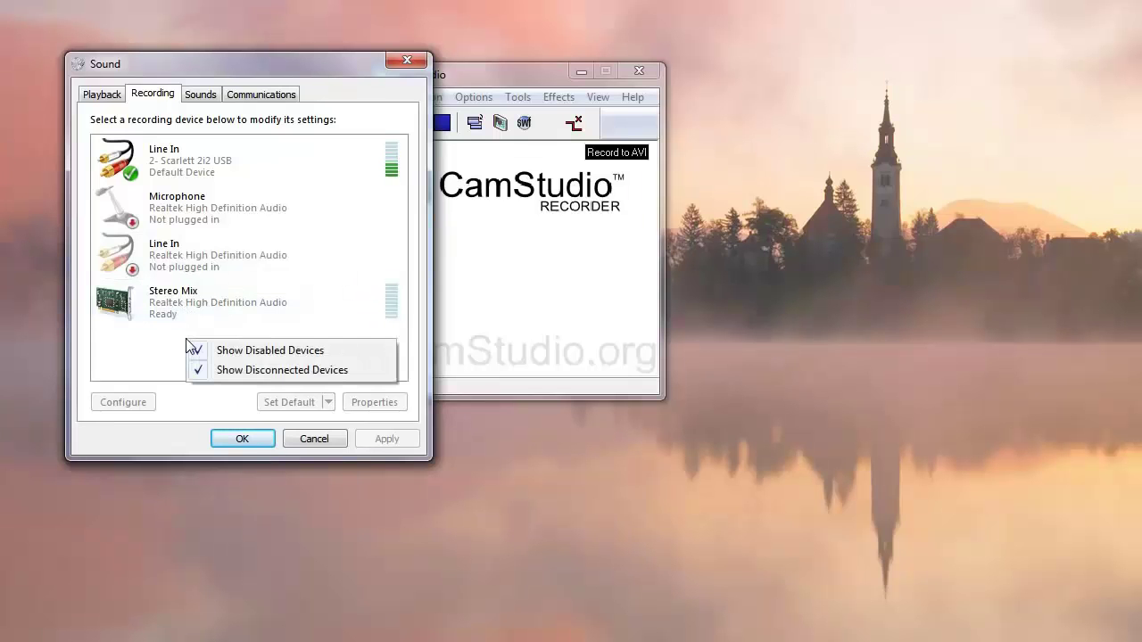
right_click(151, 349)
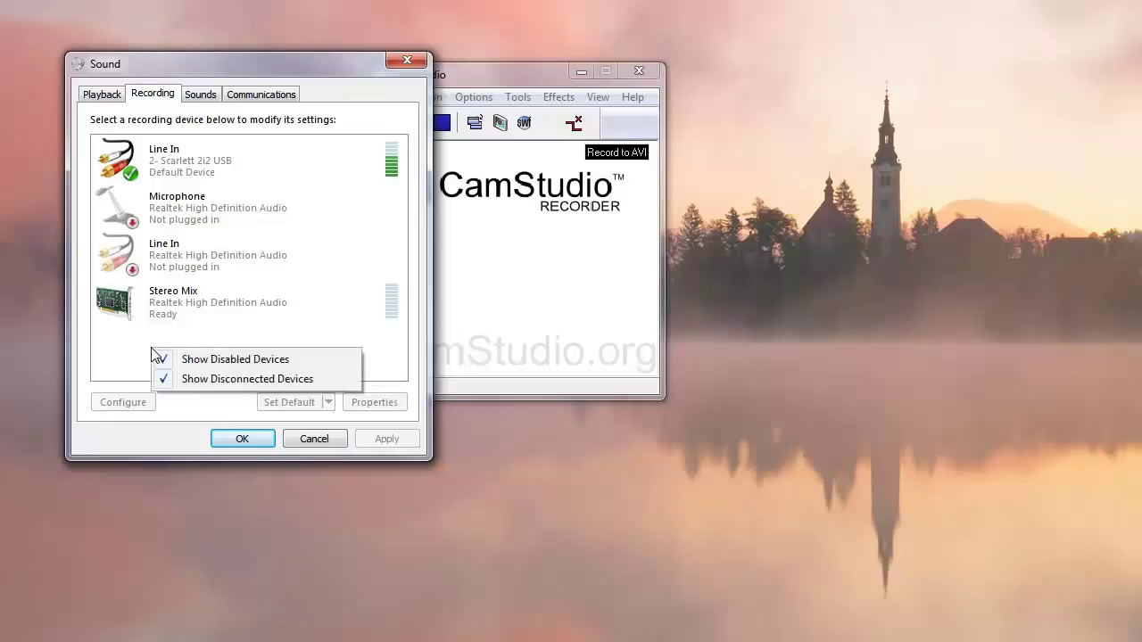
click(238, 331)
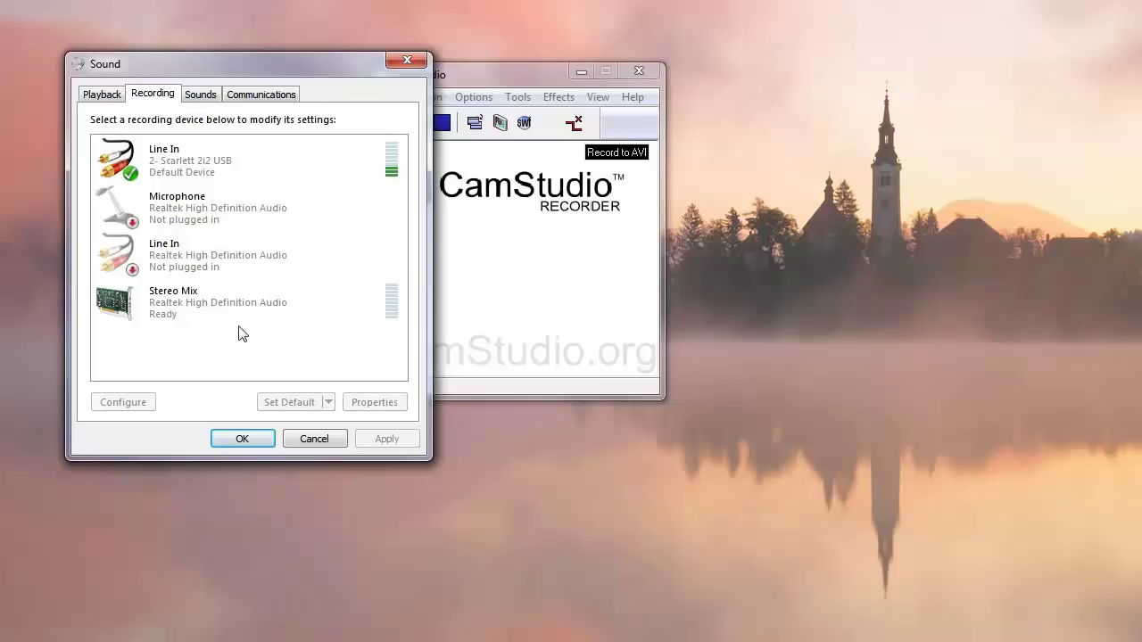
right_click(186, 301)
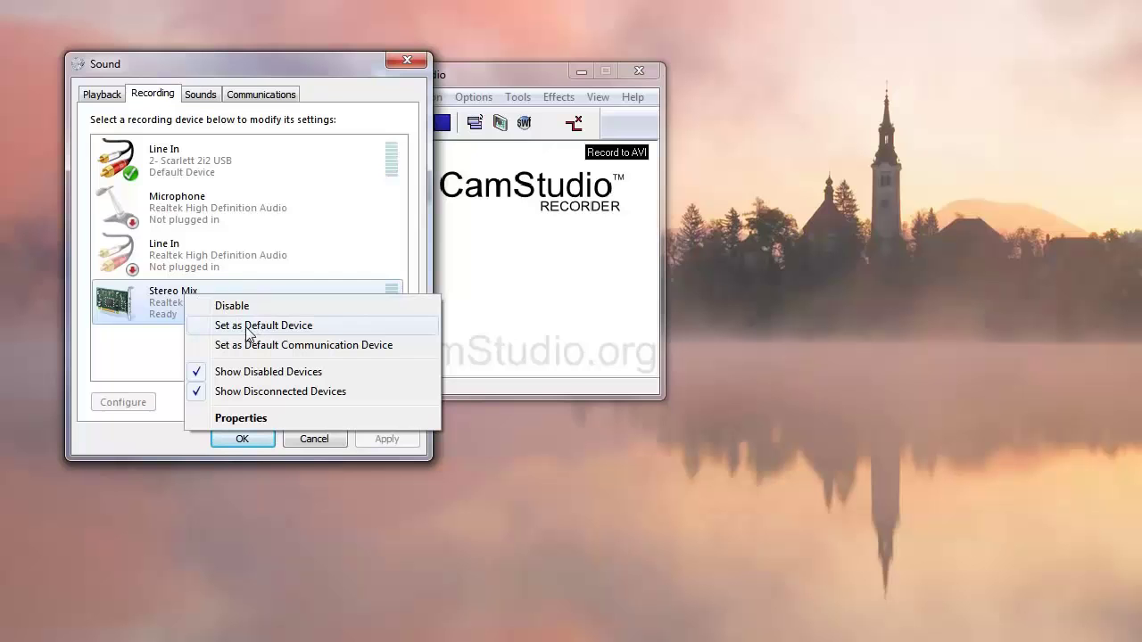
click(166, 354)
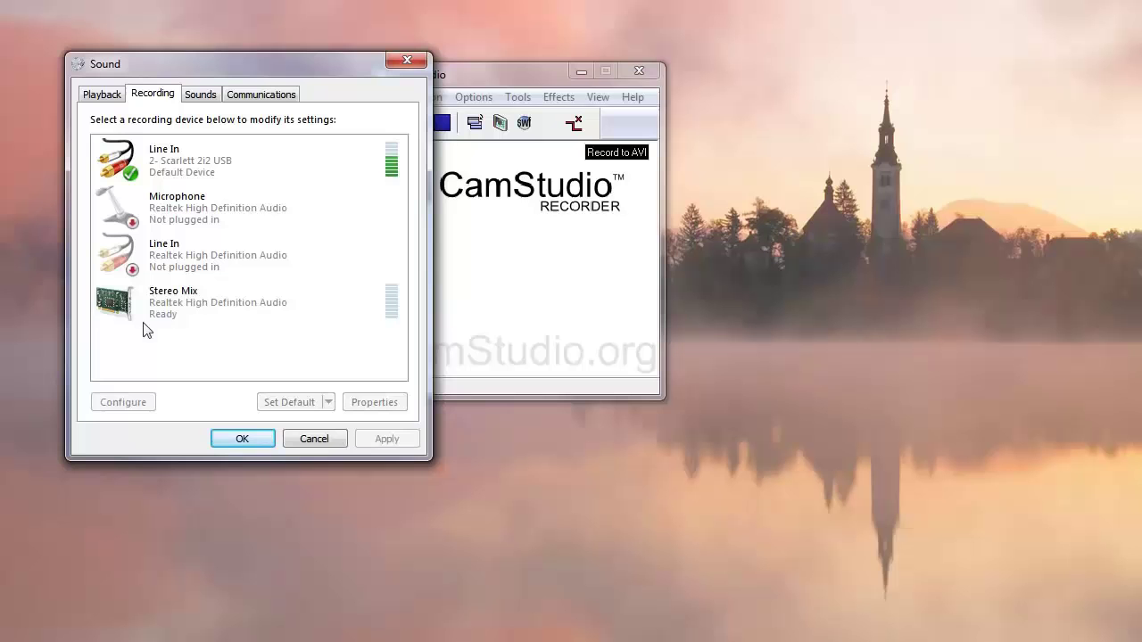
Keep Stereo Mix listening through Realtek Digital Output, then close its Properties.
double_click(176, 312)
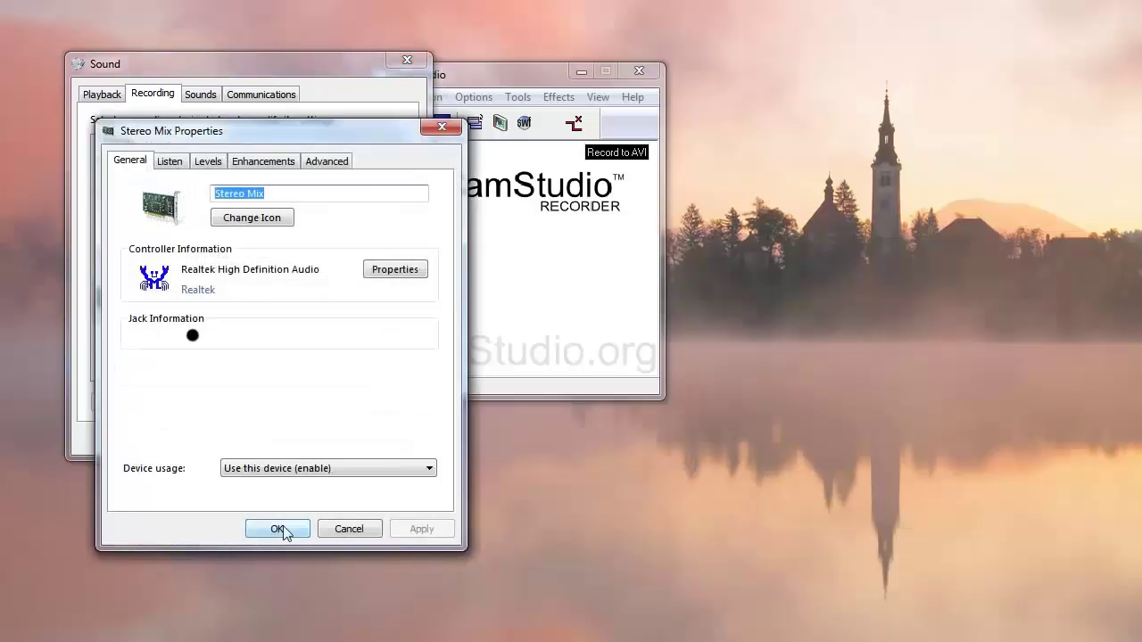
click(170, 162)
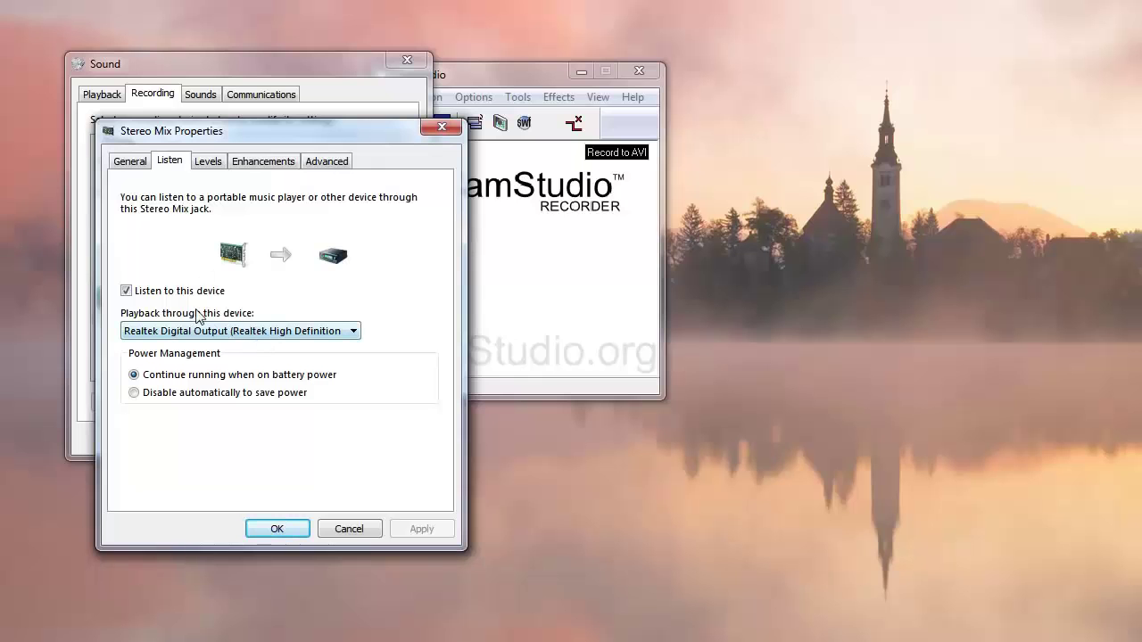
click(332, 336)
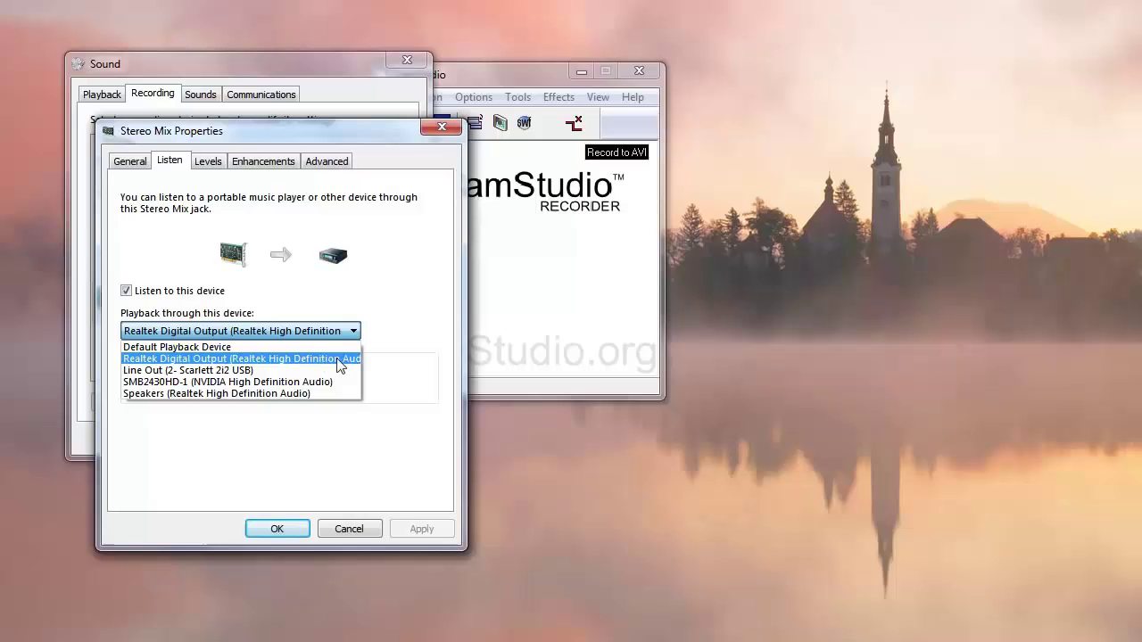
click(397, 366)
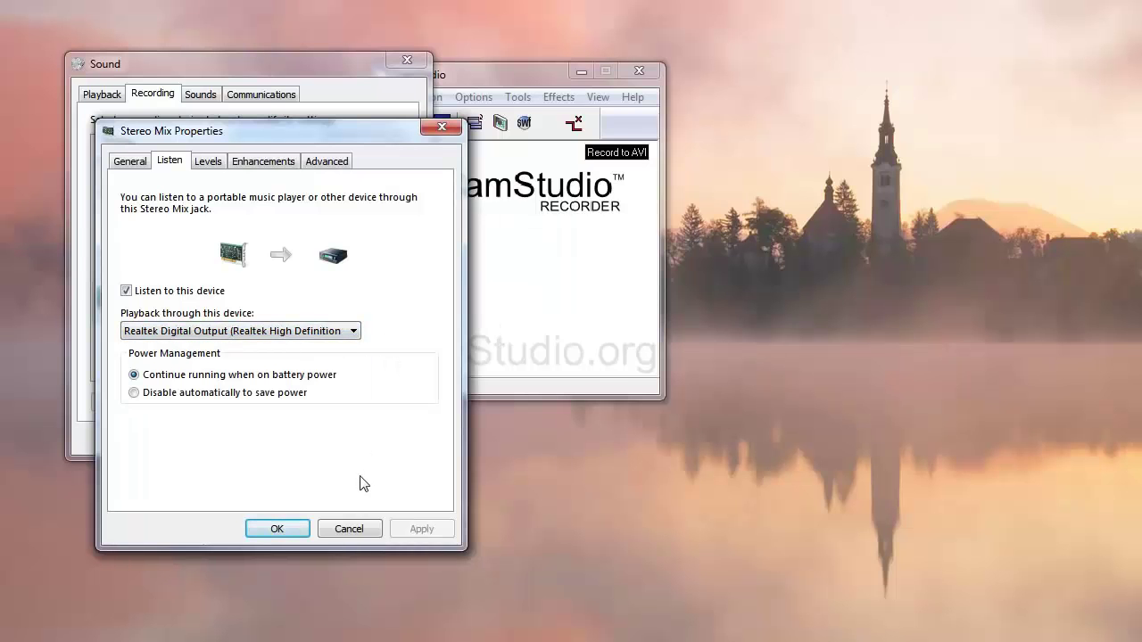
click(348, 532)
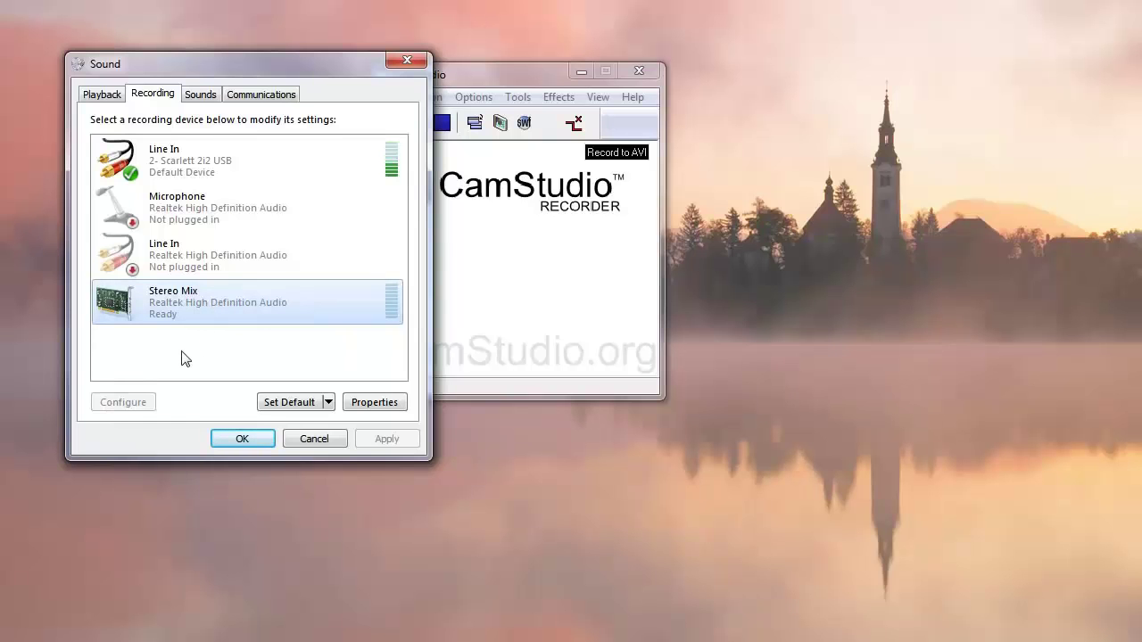
Cancel the Sound settings, keeping microphone audio, and dismiss CamStudio's Options menu.
click(314, 440)
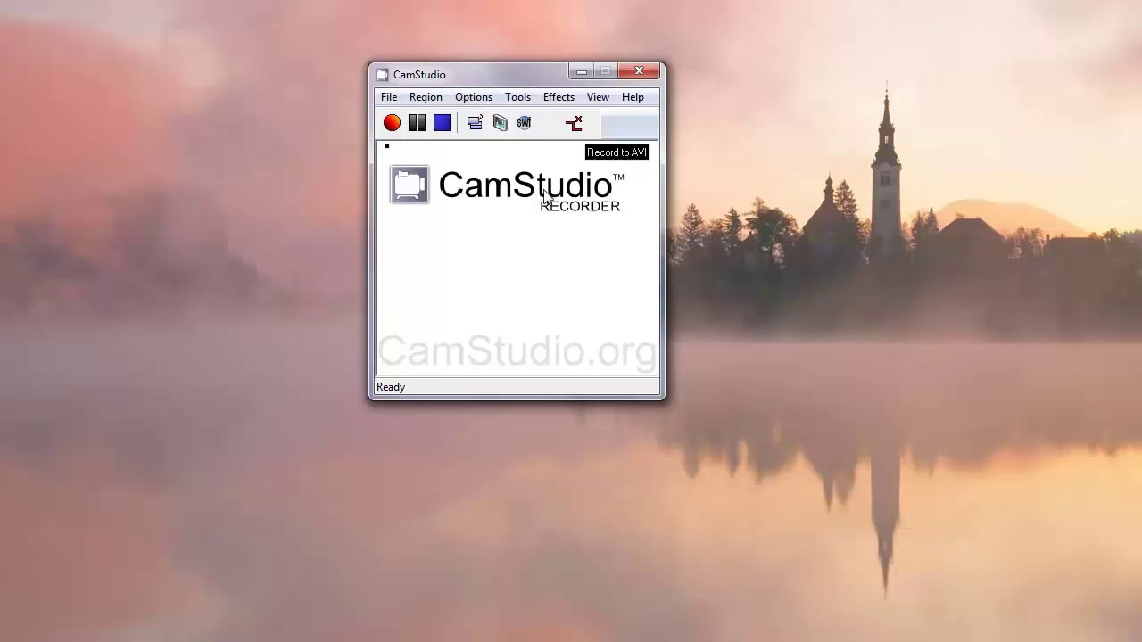
click(474, 98)
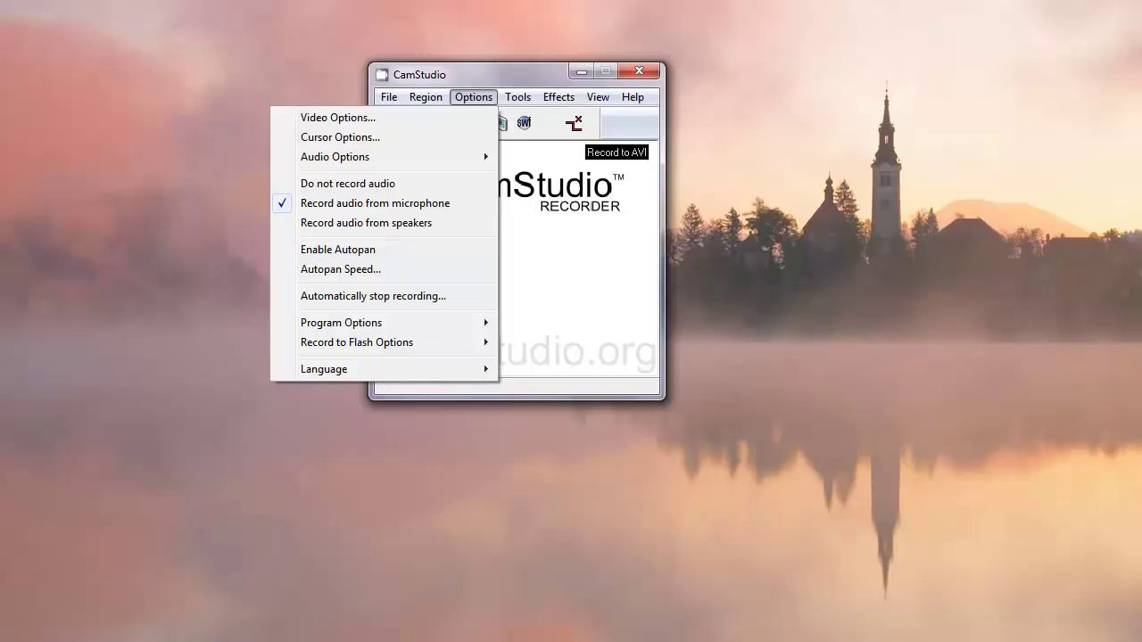
key(Escape)
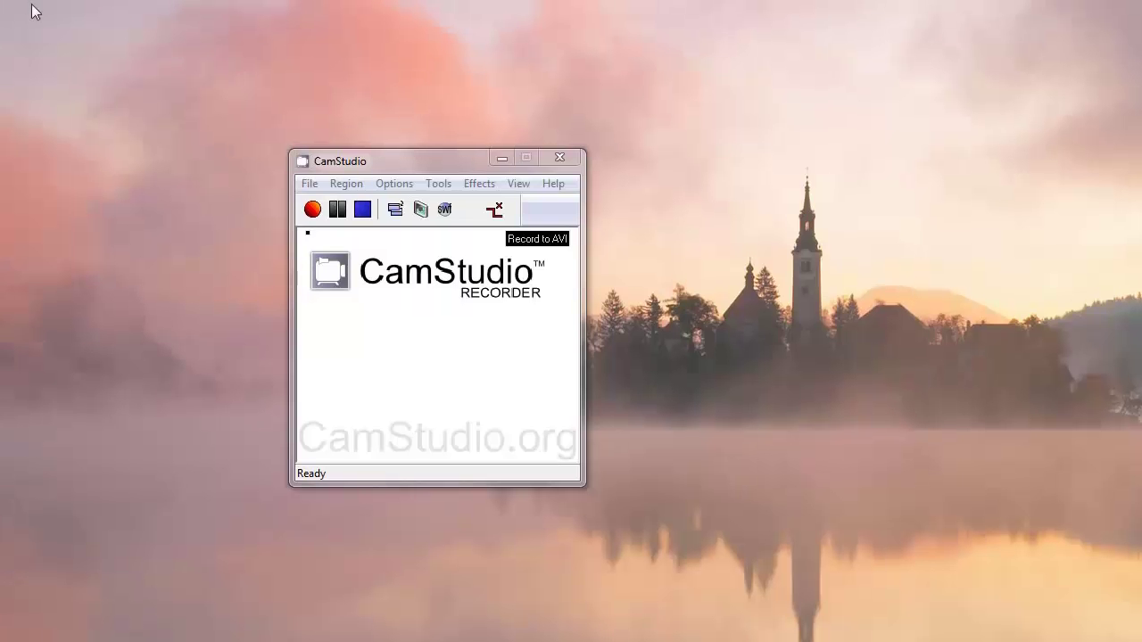
Open Fixed Region and lock the top-left corner at left 200, top 200.
click(347, 183)
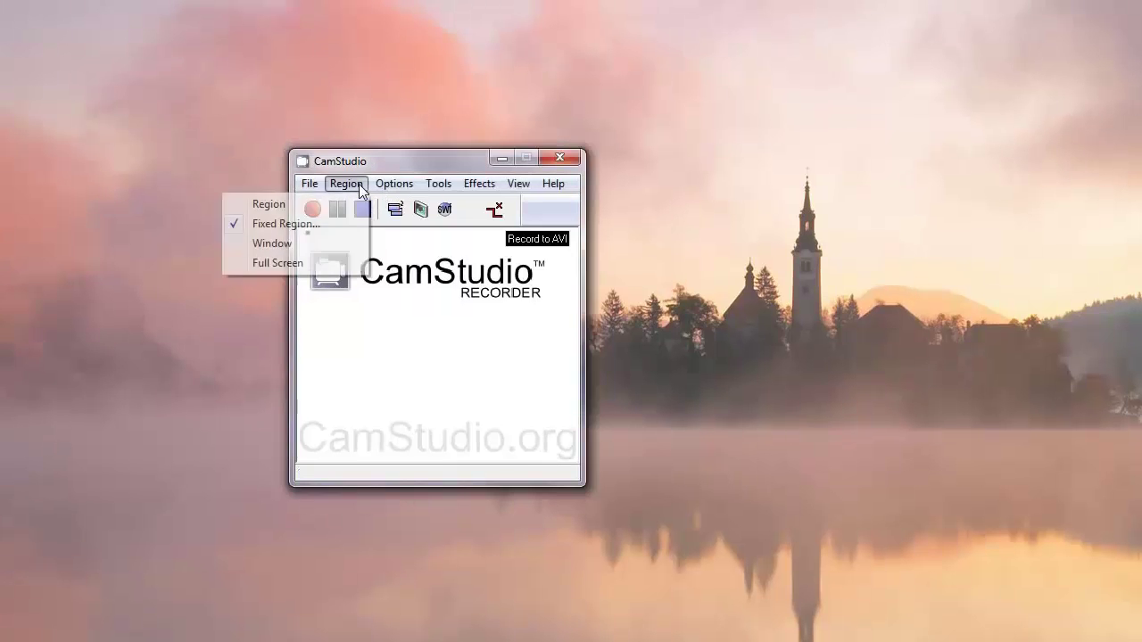
mouse_move(386, 187)
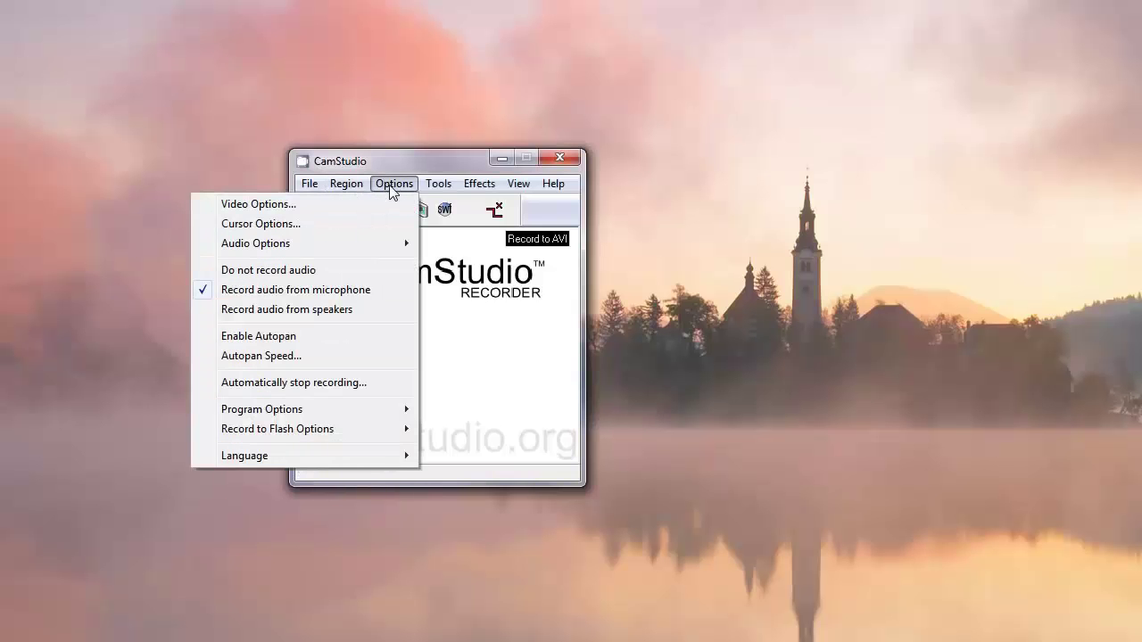
mouse_move(348, 185)
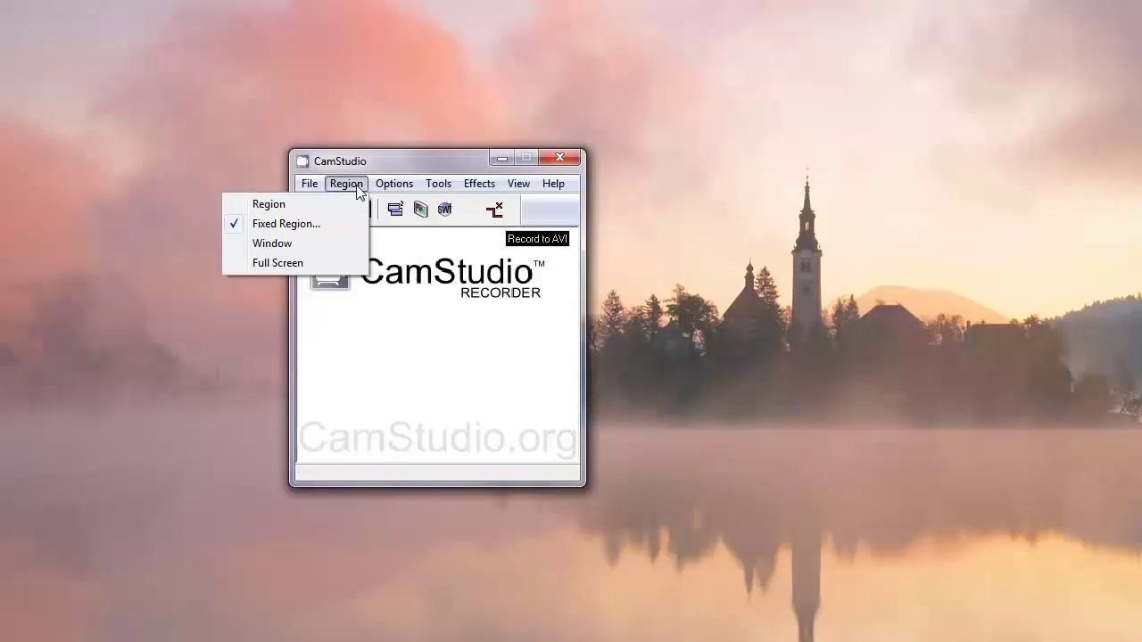
click(315, 223)
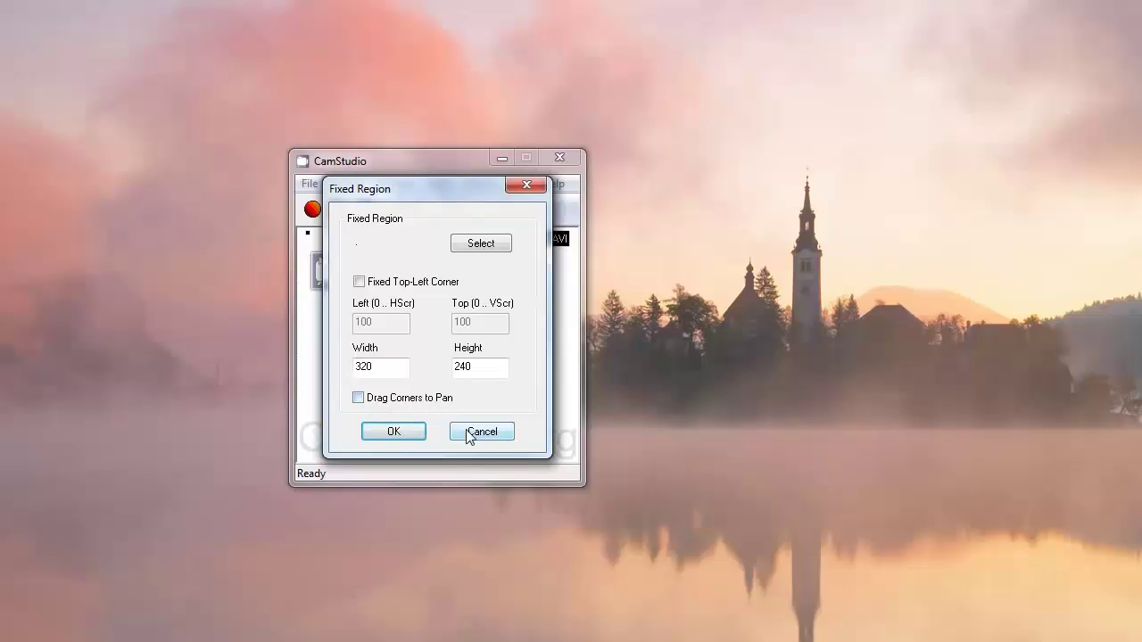
click(359, 284)
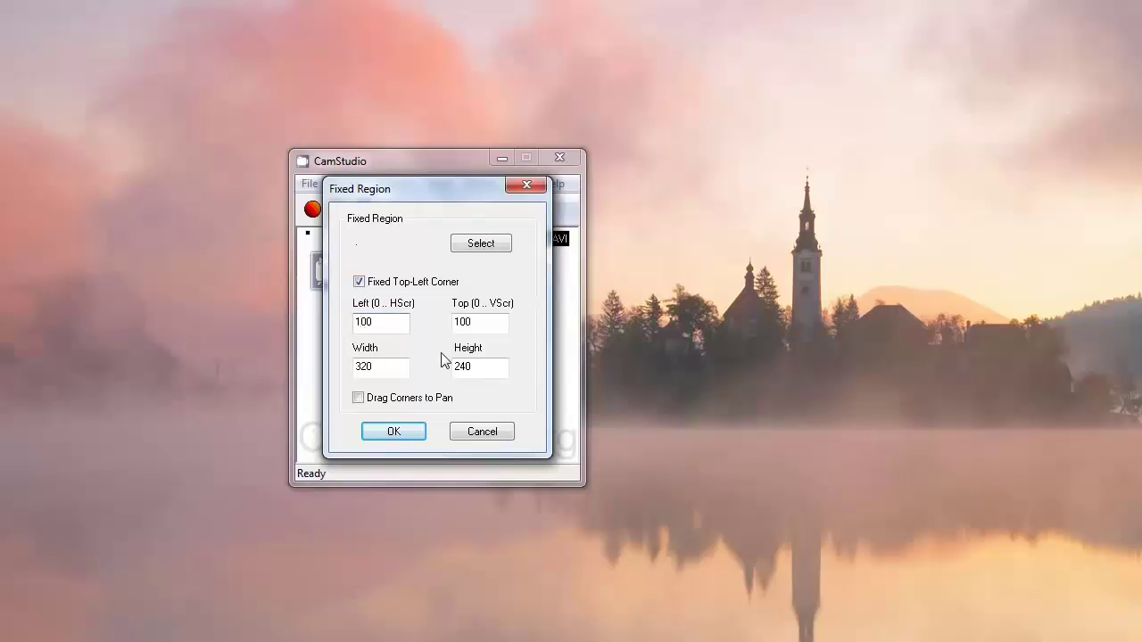
key(BackSpace)
text(2)
click(464, 326)
Set the fixed region size to 1280 by 720 and confirm it.
double_click(370, 368)
text(12)
text(80x)
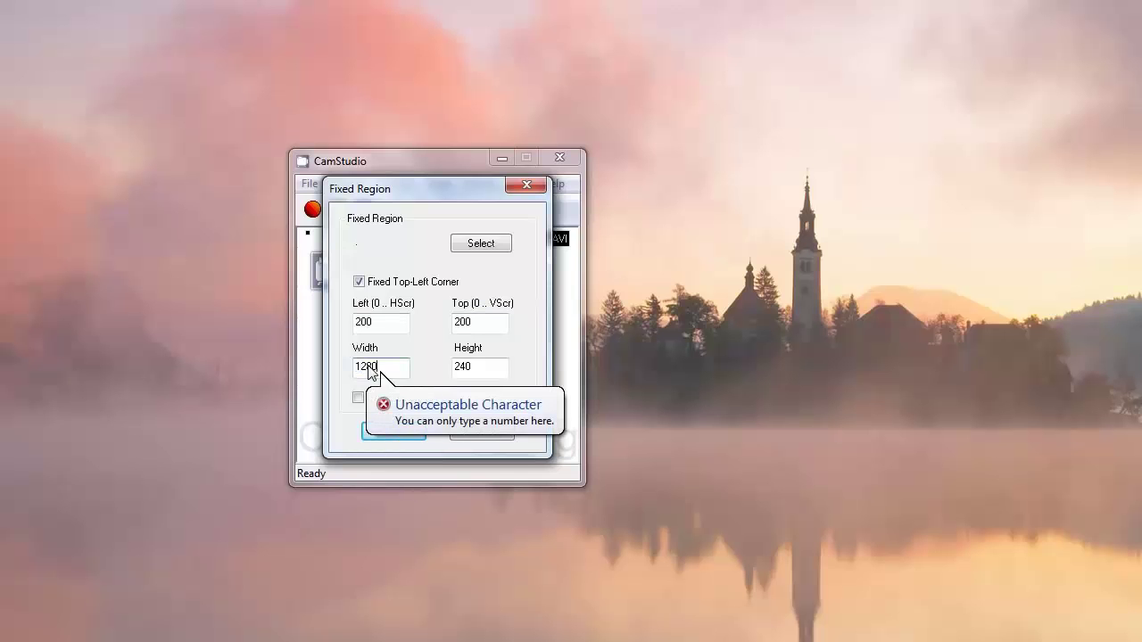
double_click(453, 375)
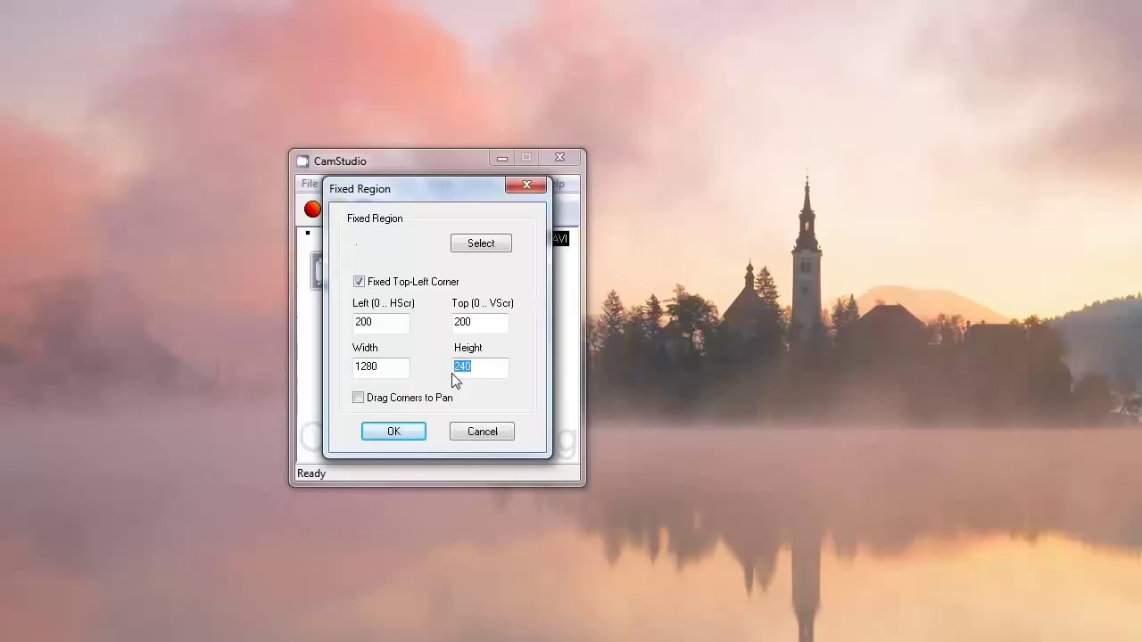
text(72)
double_click(384, 376)
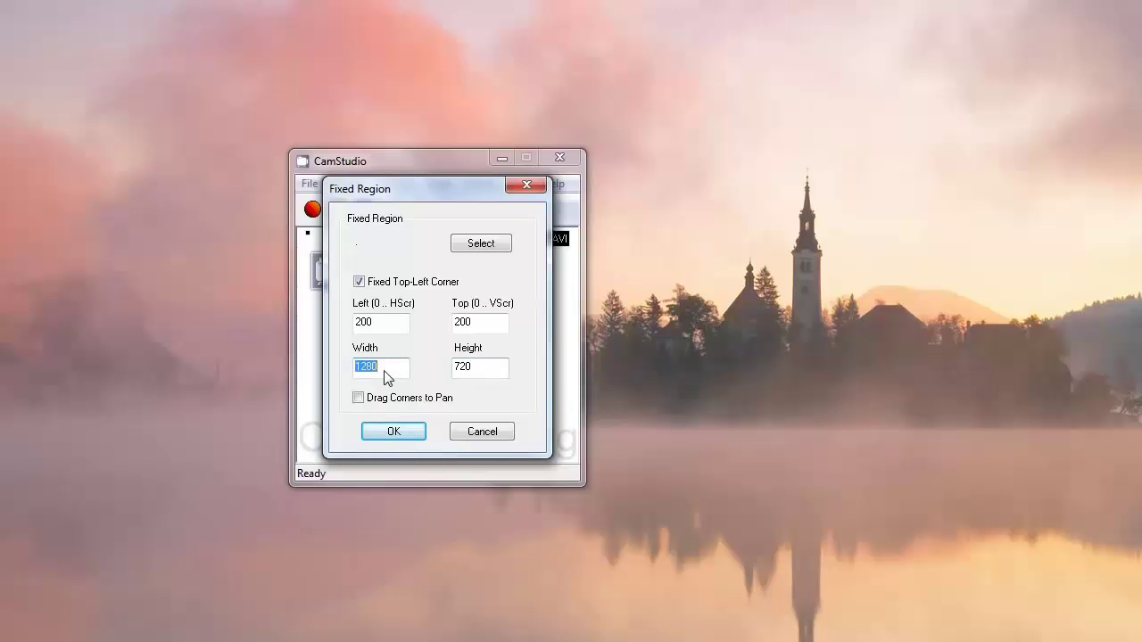
click(486, 377)
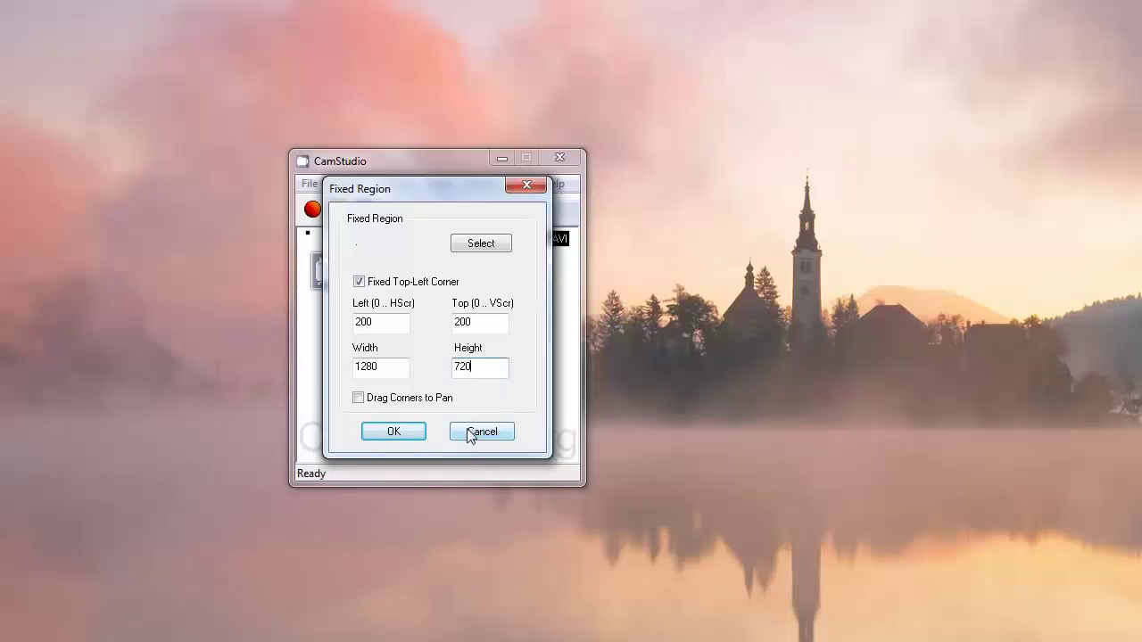
click(409, 433)
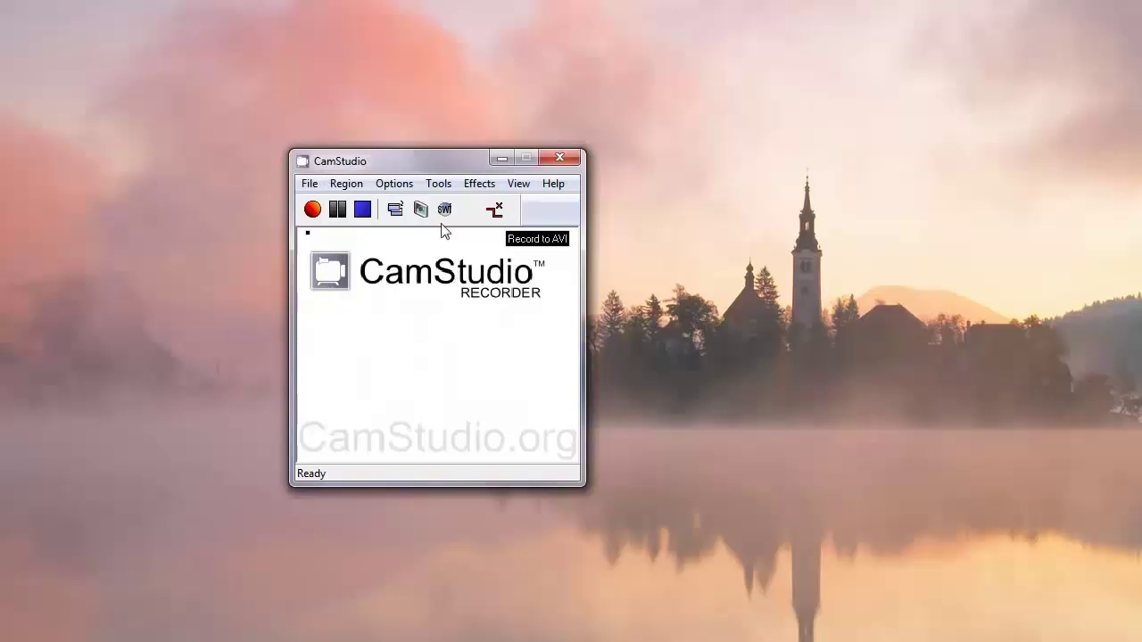
In Video Options, turn off Auto Adjust and set key frames every 200 frames.
click(438, 185)
mouse_move(395, 187)
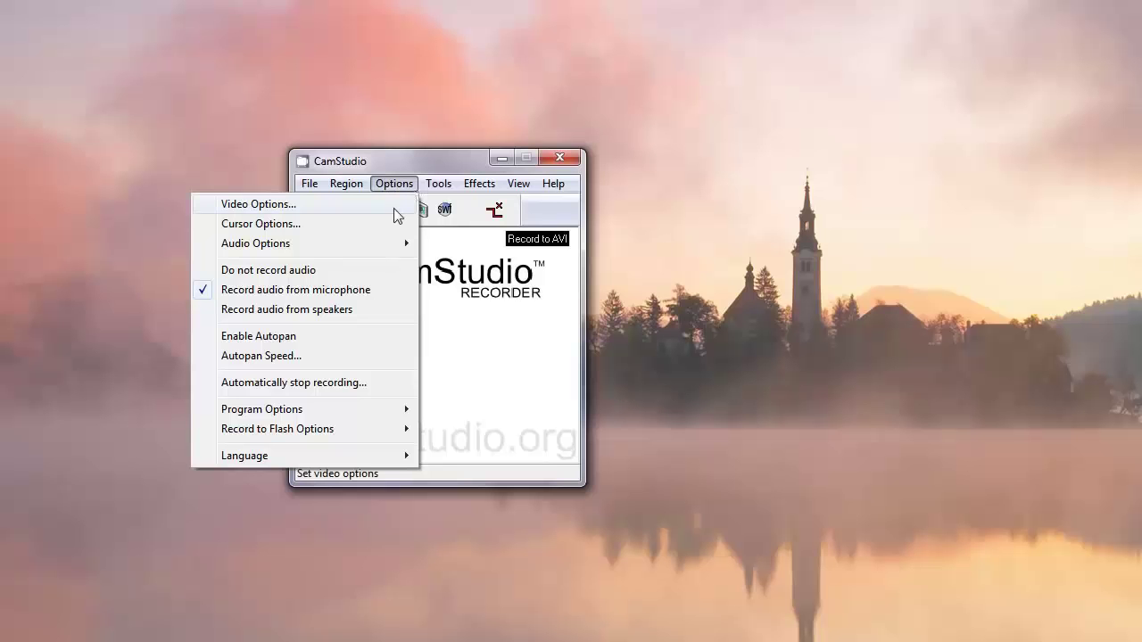
click(388, 205)
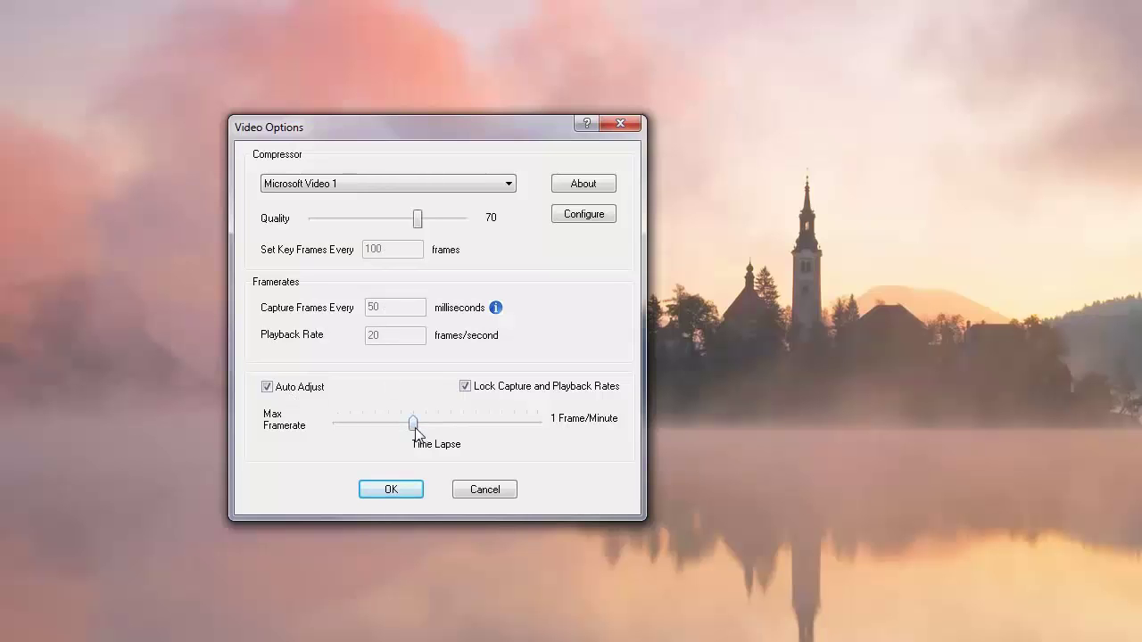
mouse_move(414, 432)
mouse_down()
mouse_move(461, 431)
mouse_move(431, 435)
mouse_up()
click(266, 387)
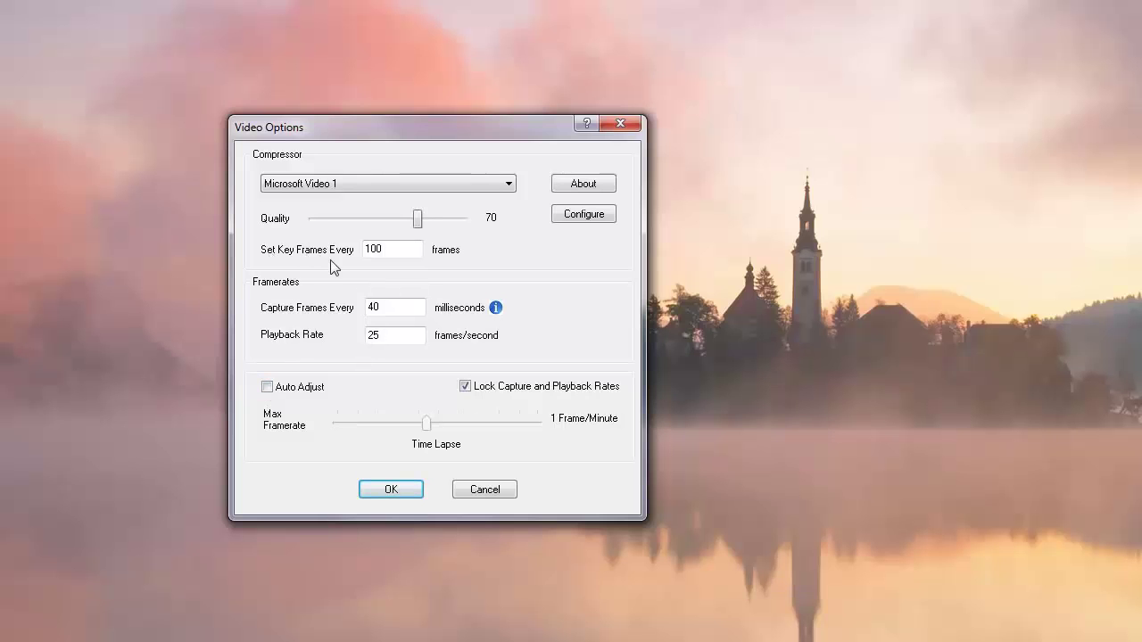
click(368, 251)
key(BackSpace)
text(2)
Re-enable Auto Adjust and set the framerate to capture every 40 ms at 25 fps.
click(266, 388)
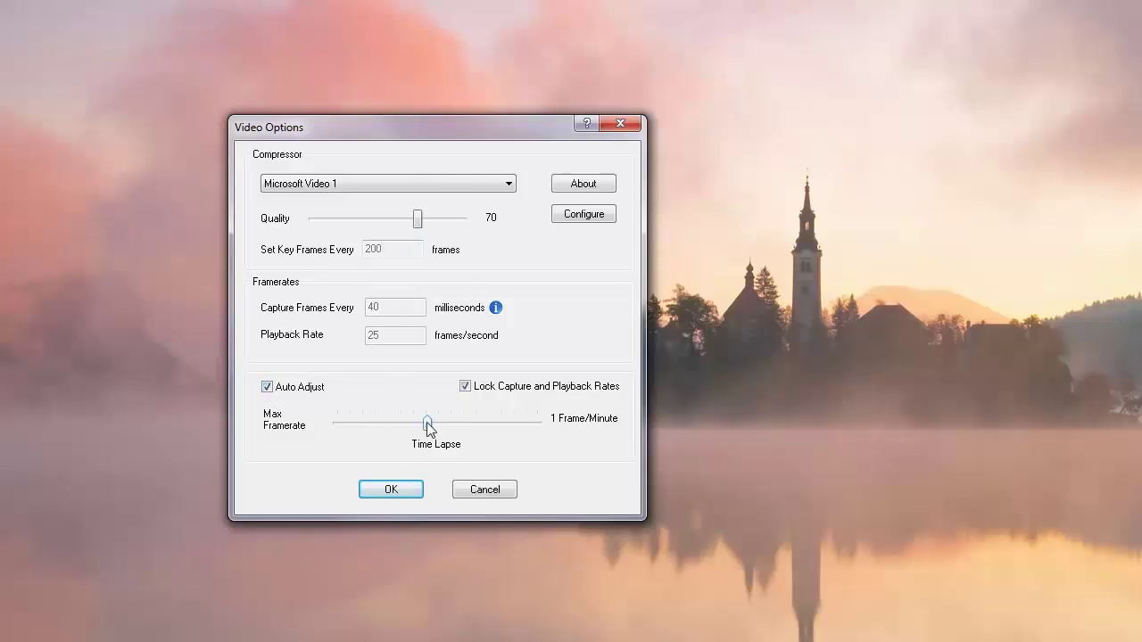
drag(432, 422, 407, 433)
drag(406, 423, 431, 425)
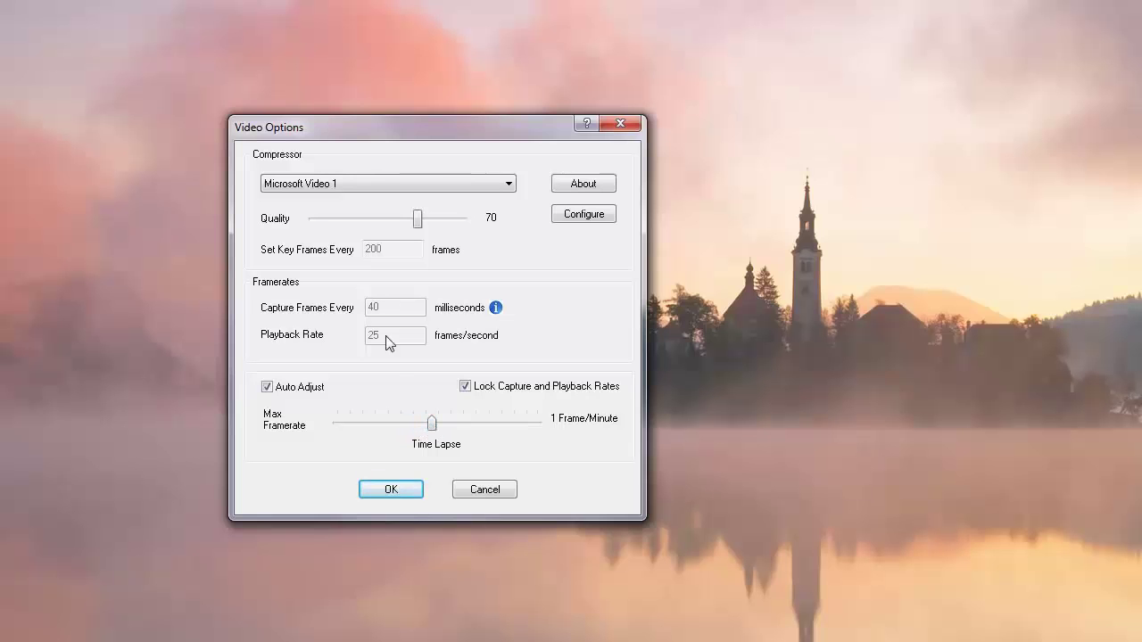